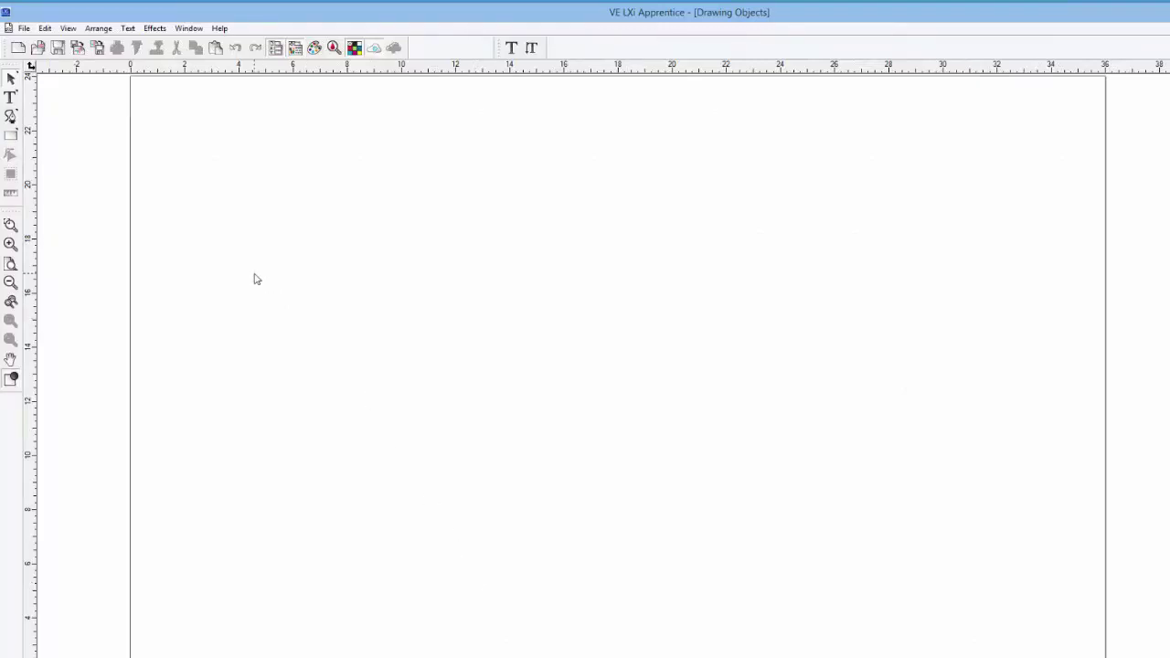
Step: Select the Rectangle tool for drawing the filled black rectangle and squares
left_click(11, 135)
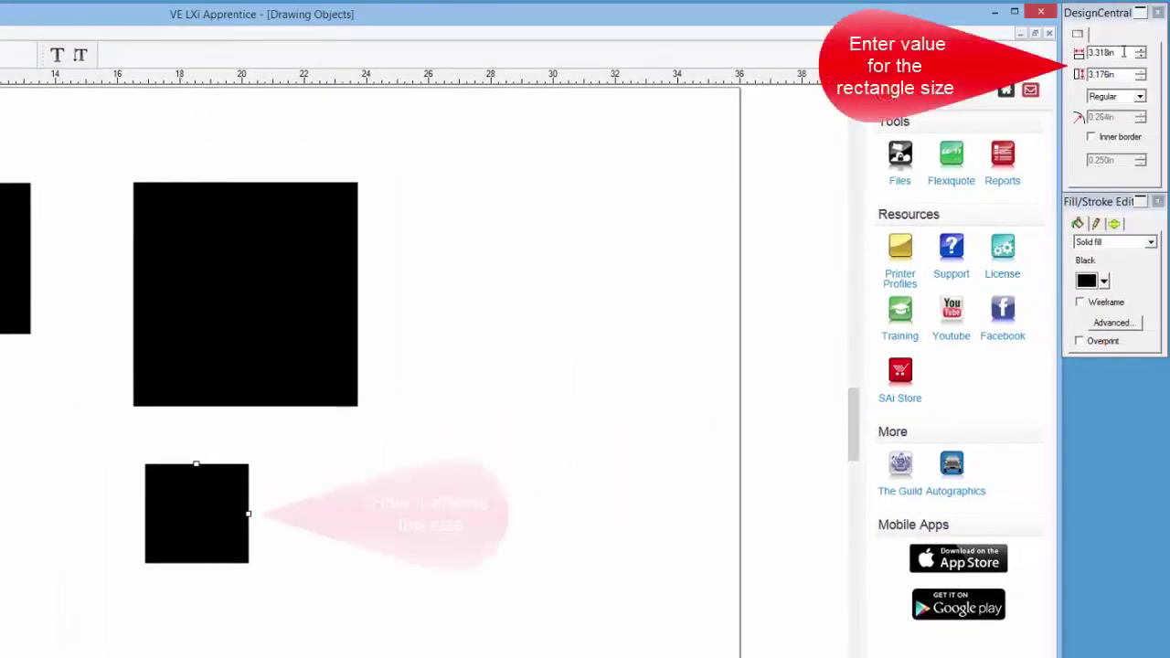
Step: Resize the small square to 5.000 in wide by 3.000 in tall in DesignCentral
left_click_drag(1093, 48, 1084, 53)
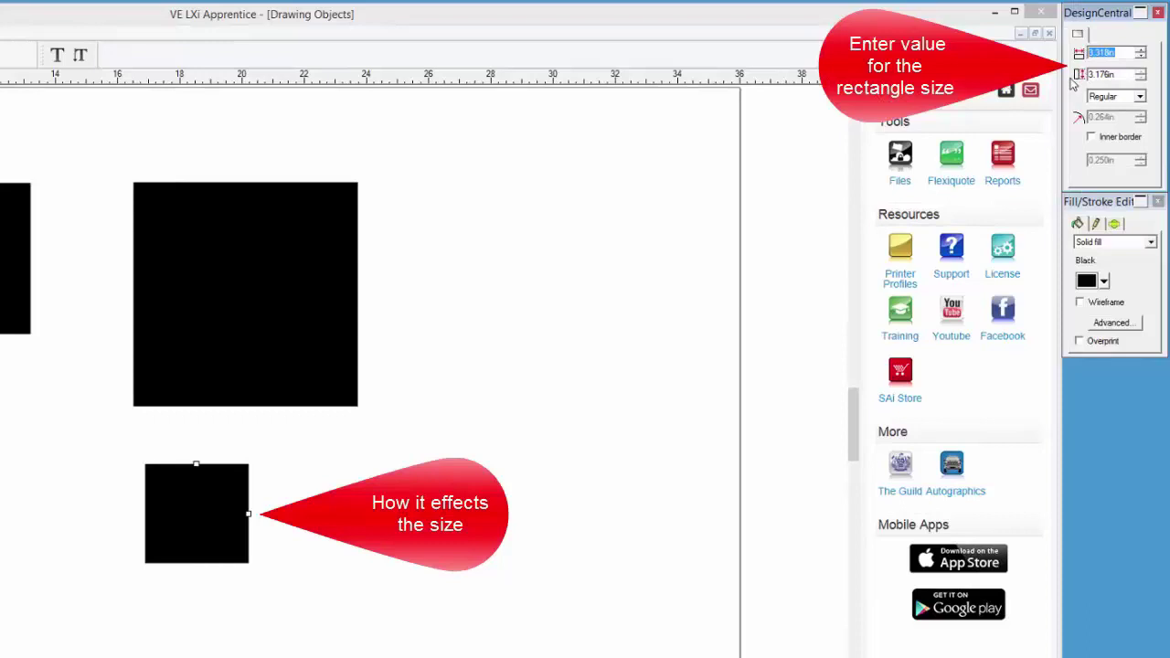
type("5")
key("Tab")
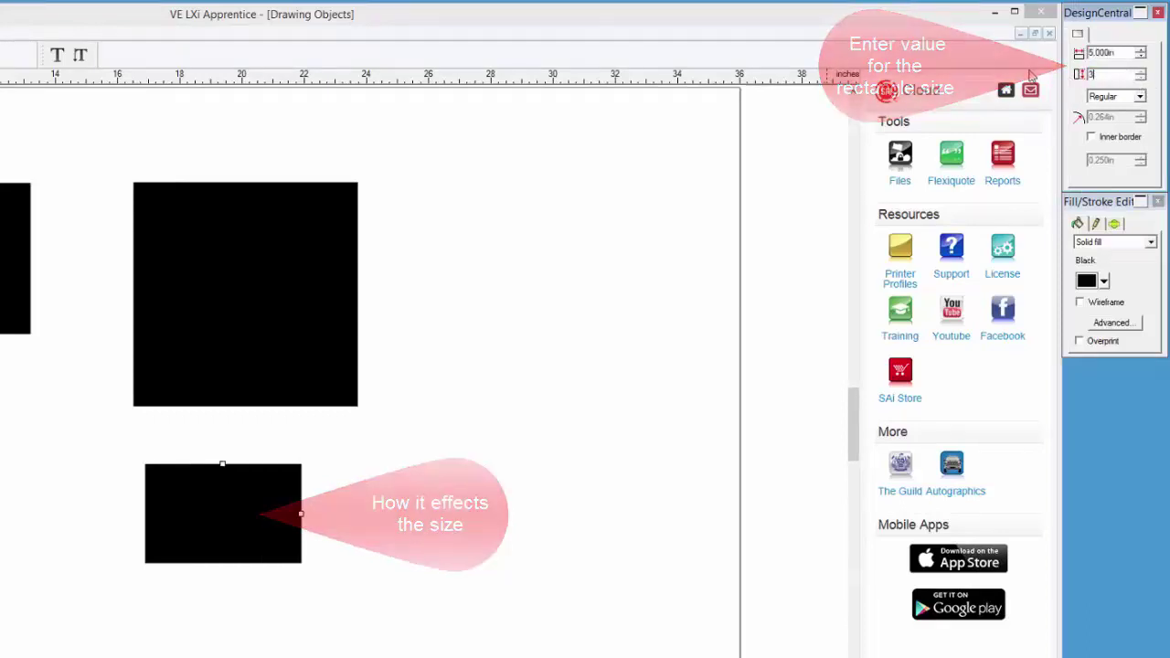
type("3")
key("Tab")
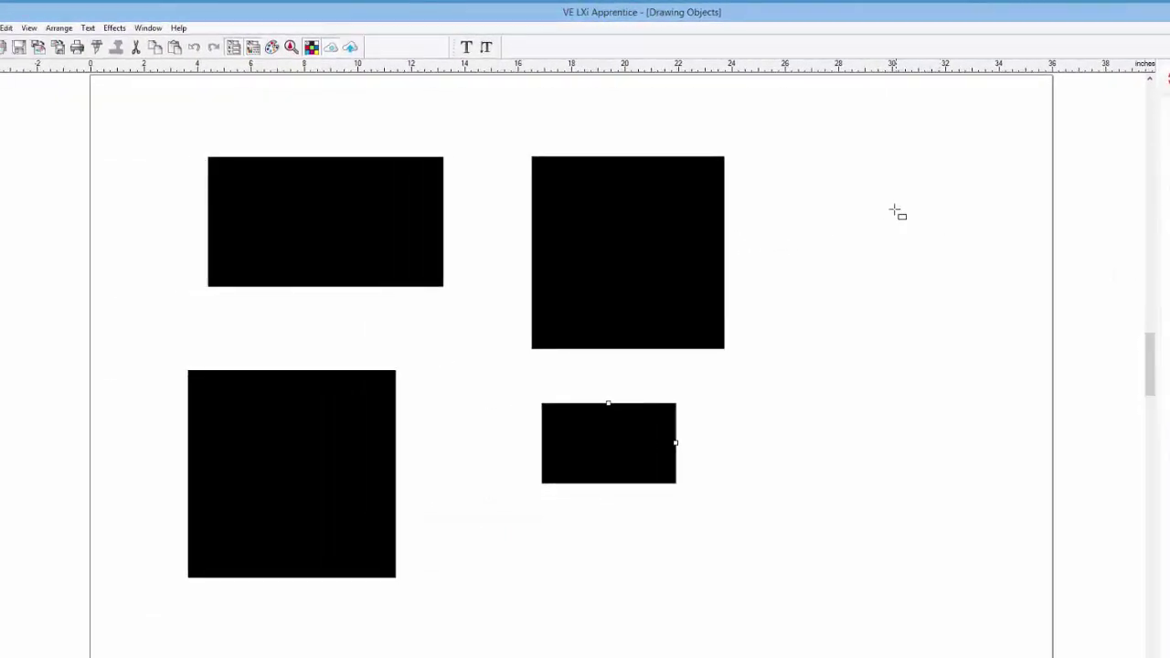
Step: Paste several copies of the 5 by 3 in rectangle onto the page
left_click(792, 162)
key("ctrl+v")
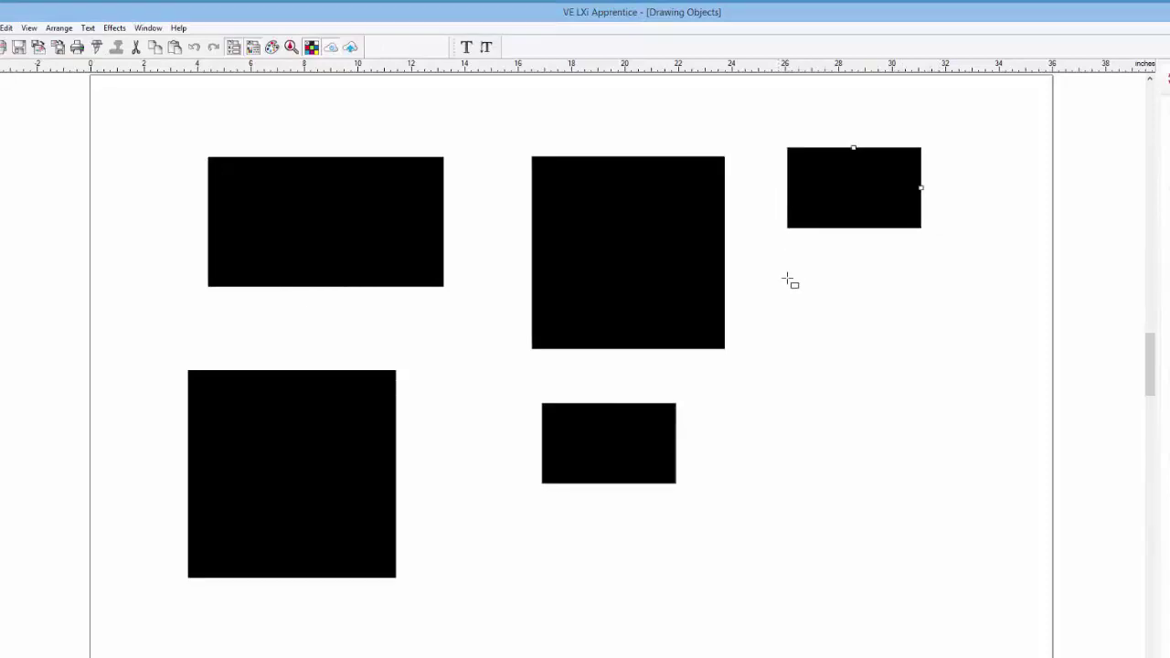
key("ctrl+v")
key("ctrl+v")
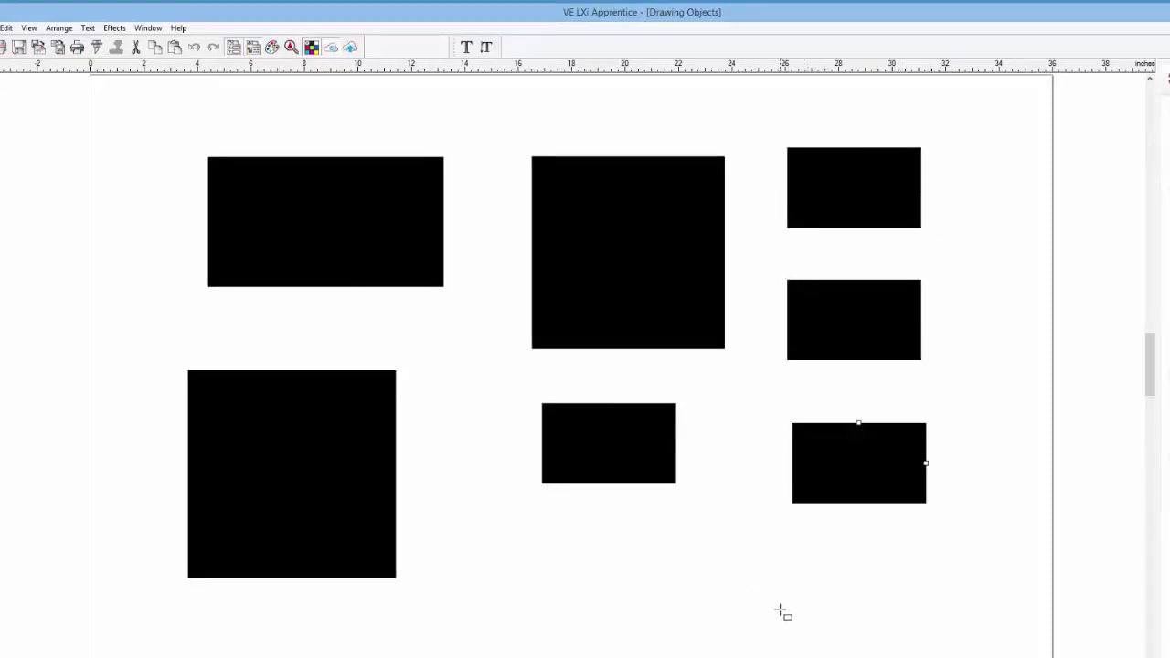
left_click(799, 569)
key("ctrl+v")
key("ctrl+v")
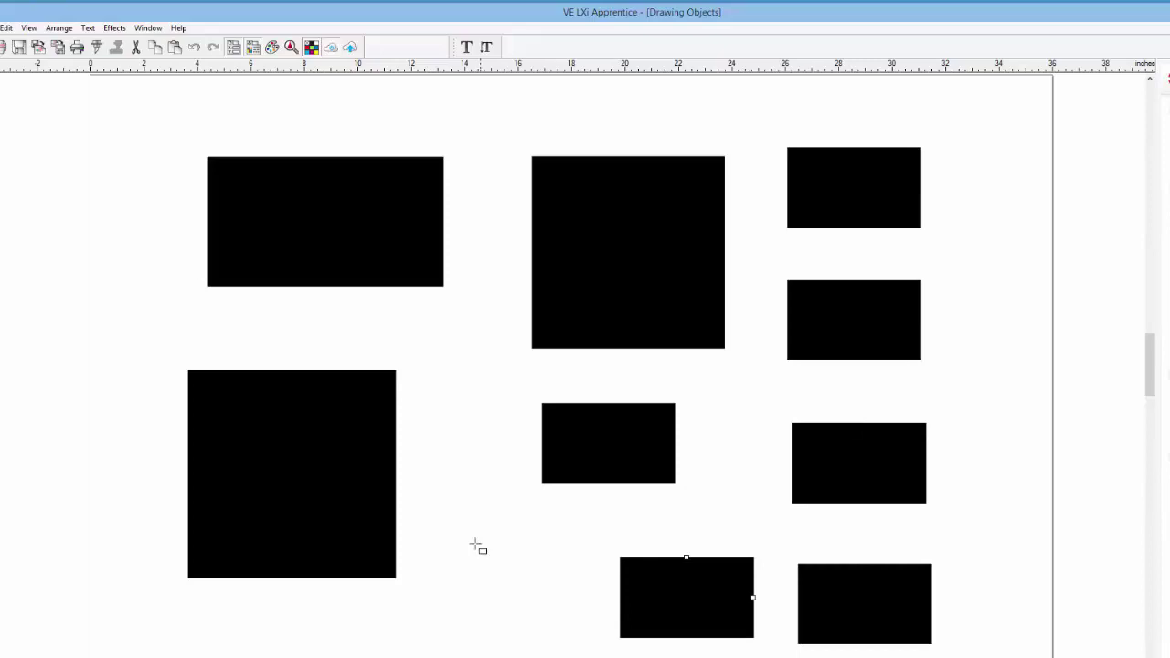
key("ctrl+v")
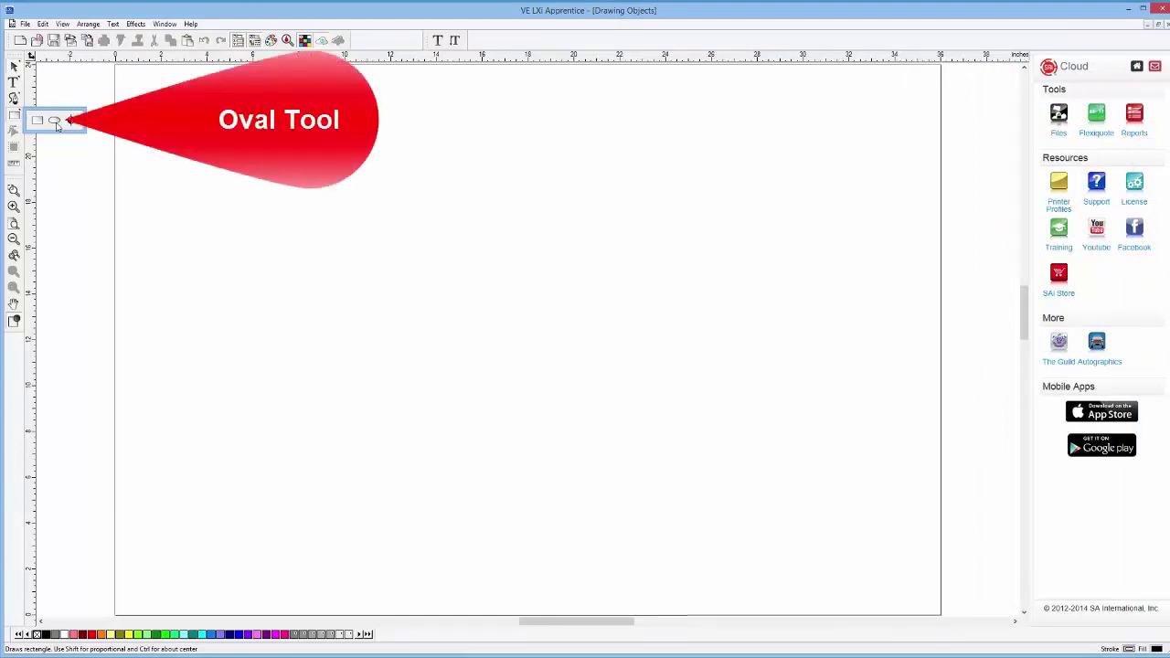
Step: Draw a tall ellipse, a Shift-constrained circle, and a circle grown from its centre
left_click(56, 124)
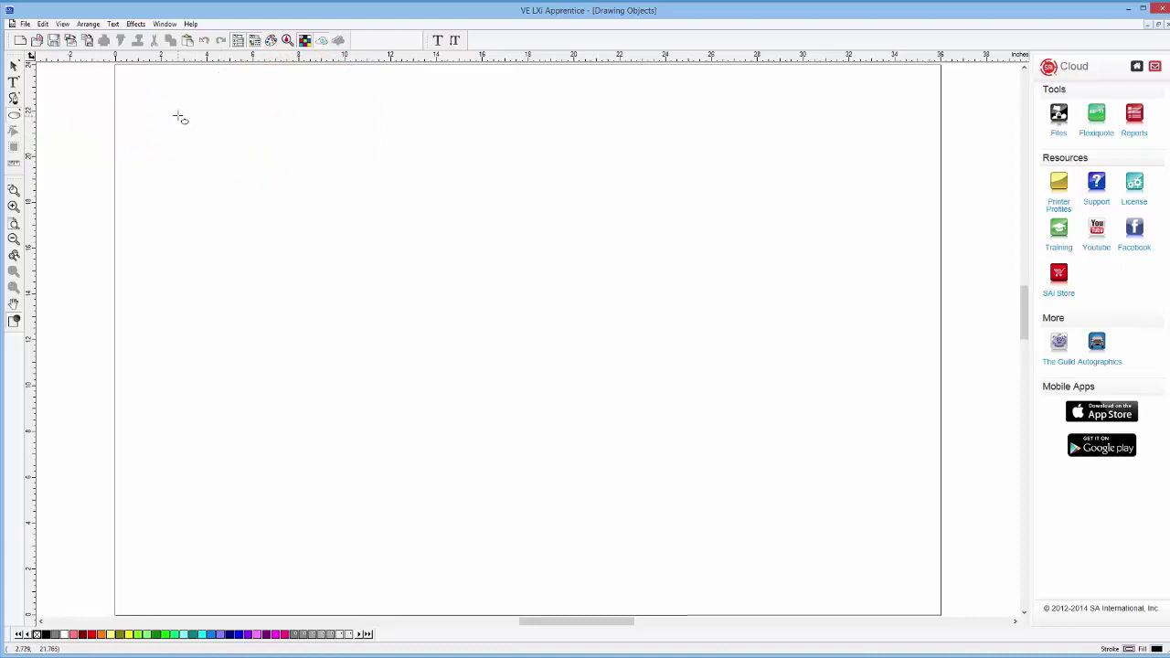
left_click_drag(180, 116, 255, 264)
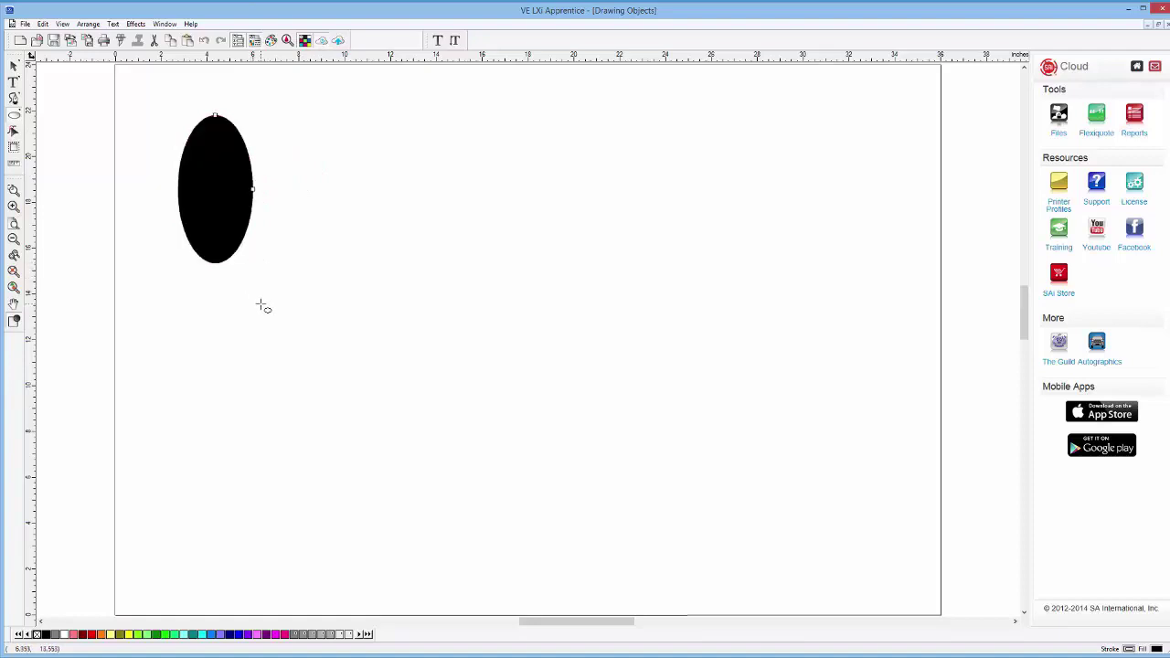
key("shift")
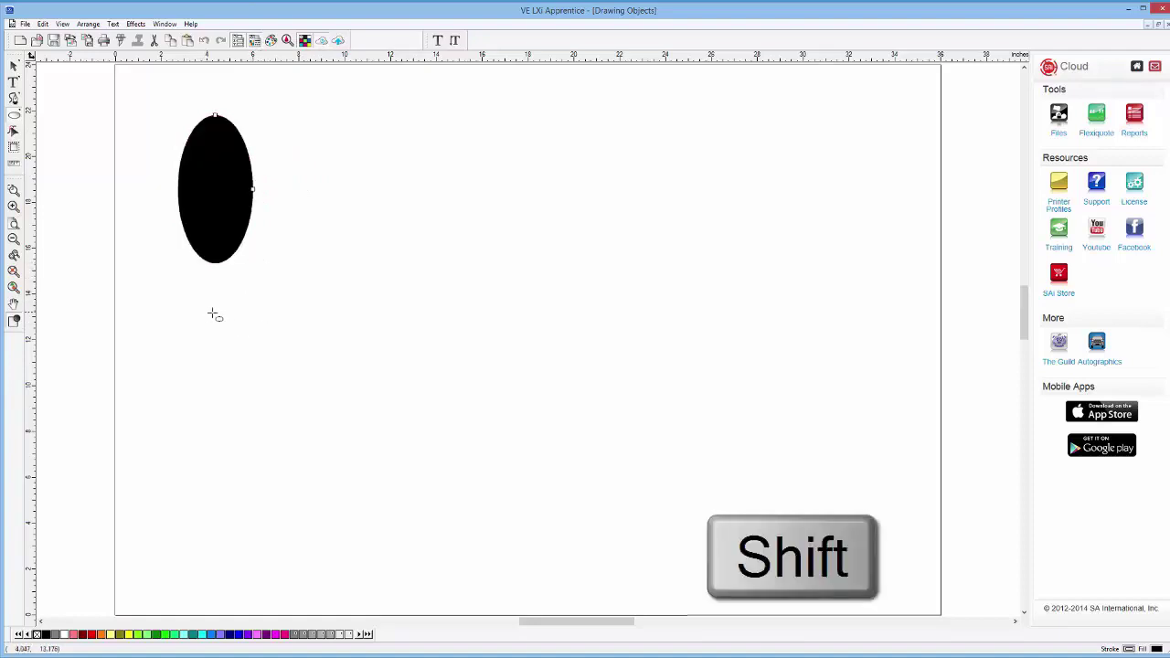
left_click_drag(203, 311, 337, 424)
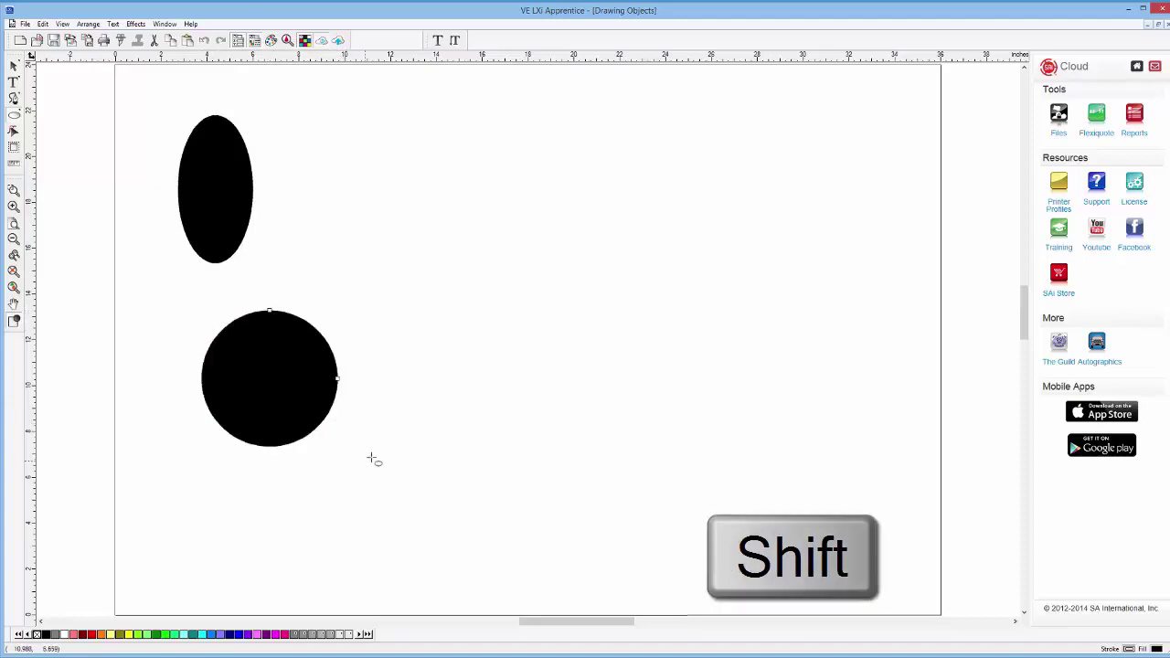
key("ctrl")
left_click_drag(489, 200, 550, 265)
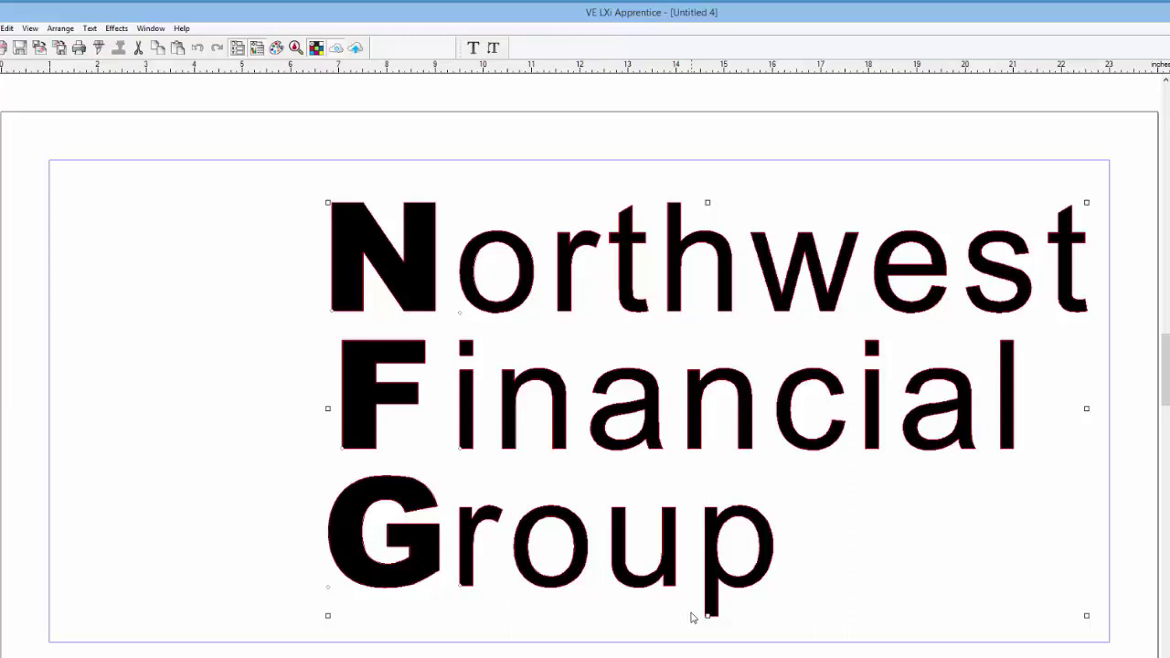
Step: Deselect the text and place horizontal guides at the lettering's baseline and cap height
left_click(286, 197)
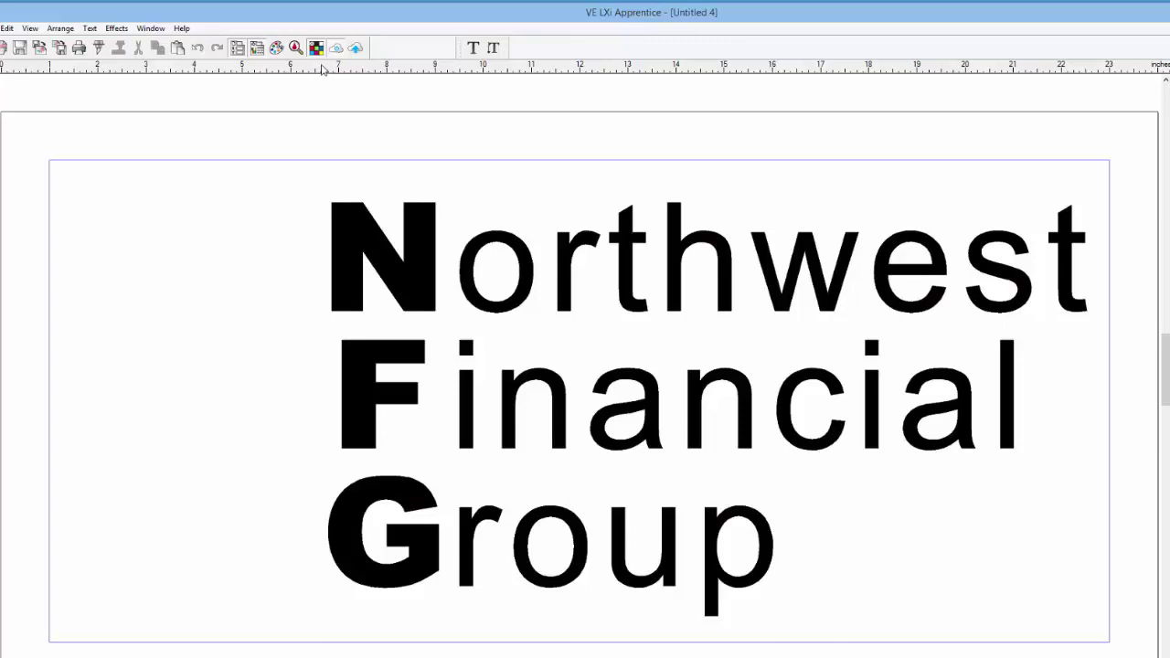
left_click_drag(321, 68, 341, 592)
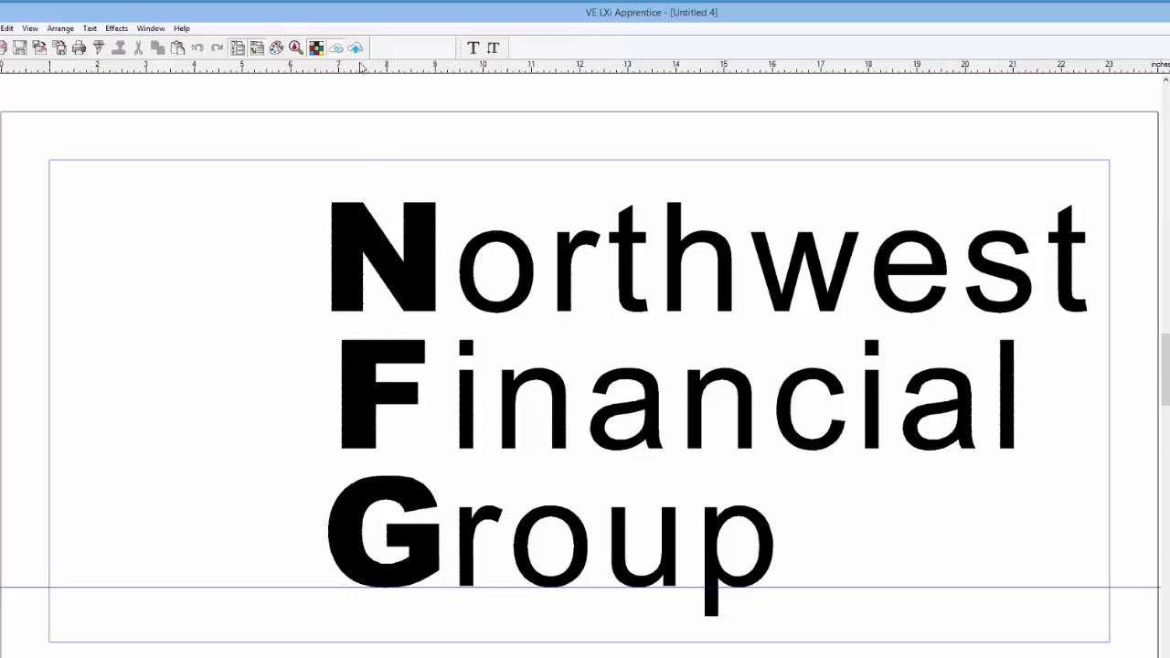
left_click_drag(359, 66, 362, 203)
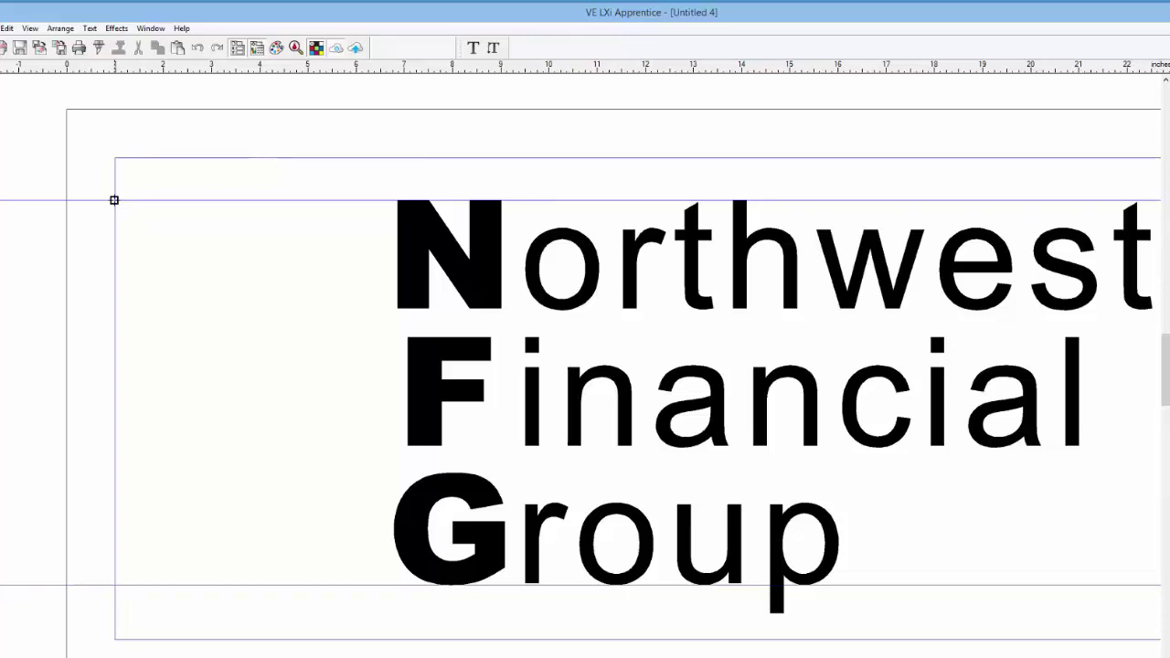
Step: Draw a black rectangle left of the text from the top guide to the baseline guide
left_click_drag(113, 199, 223, 585)
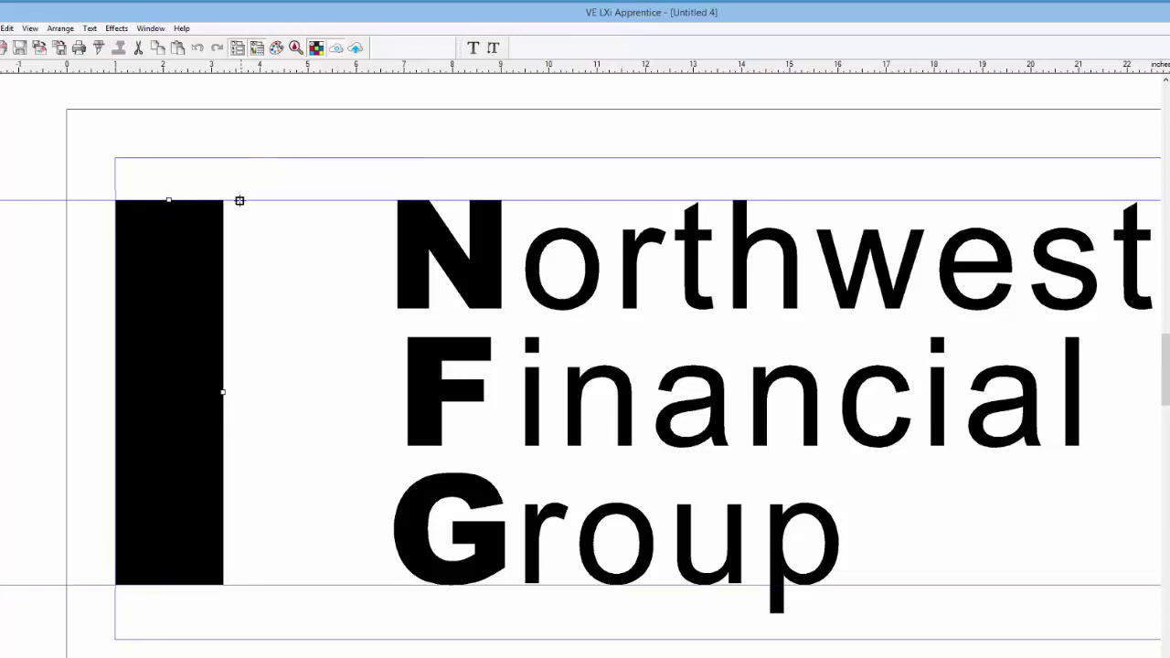
Step: Duplicate the bar twice with Ctrl+D, each copy offset further right
key("ctrl+d")
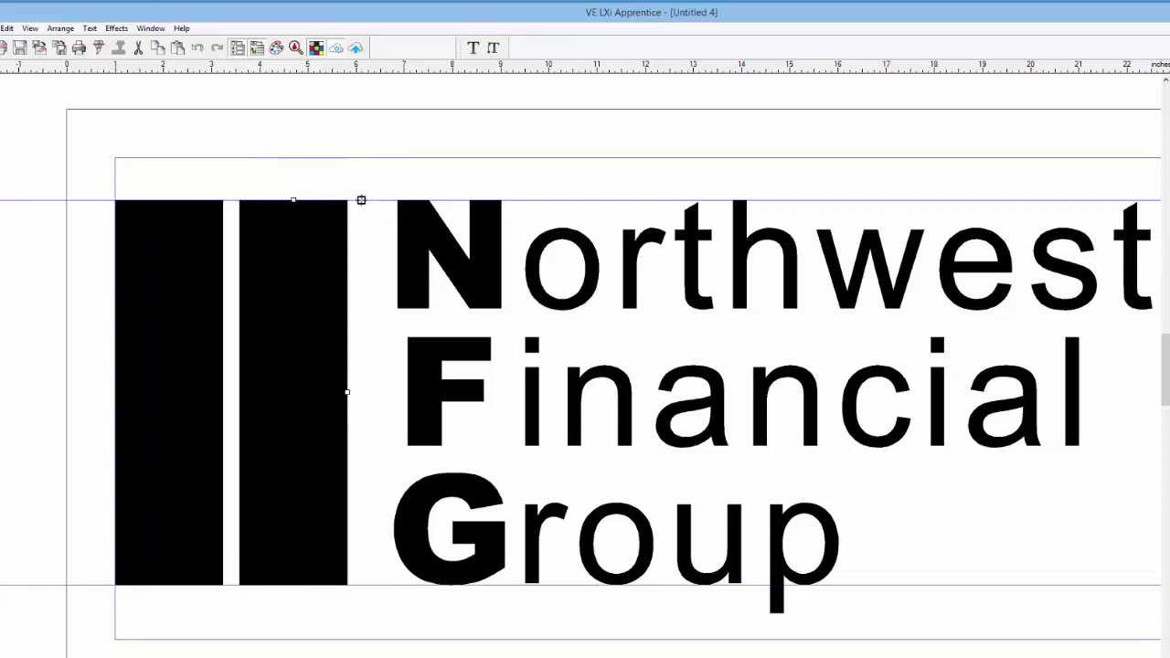
key("ctrl+d")
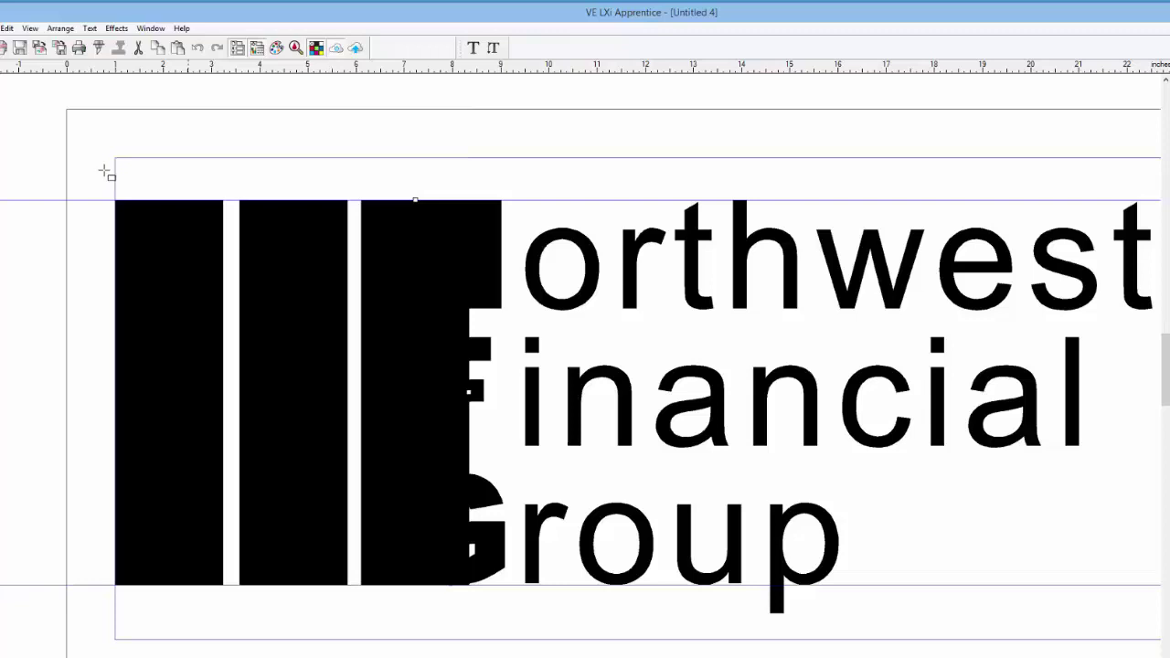
Step: Exit text editing, deselect the right bars and select the third bar for narrowing
key("Escape")
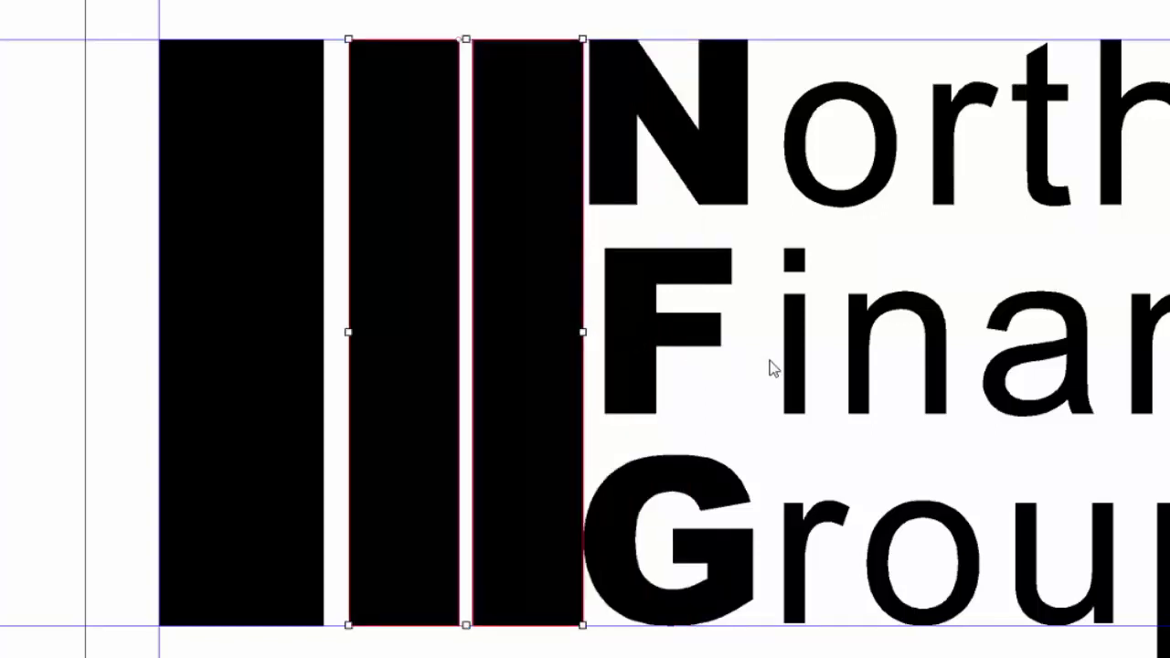
left_click(482, 16)
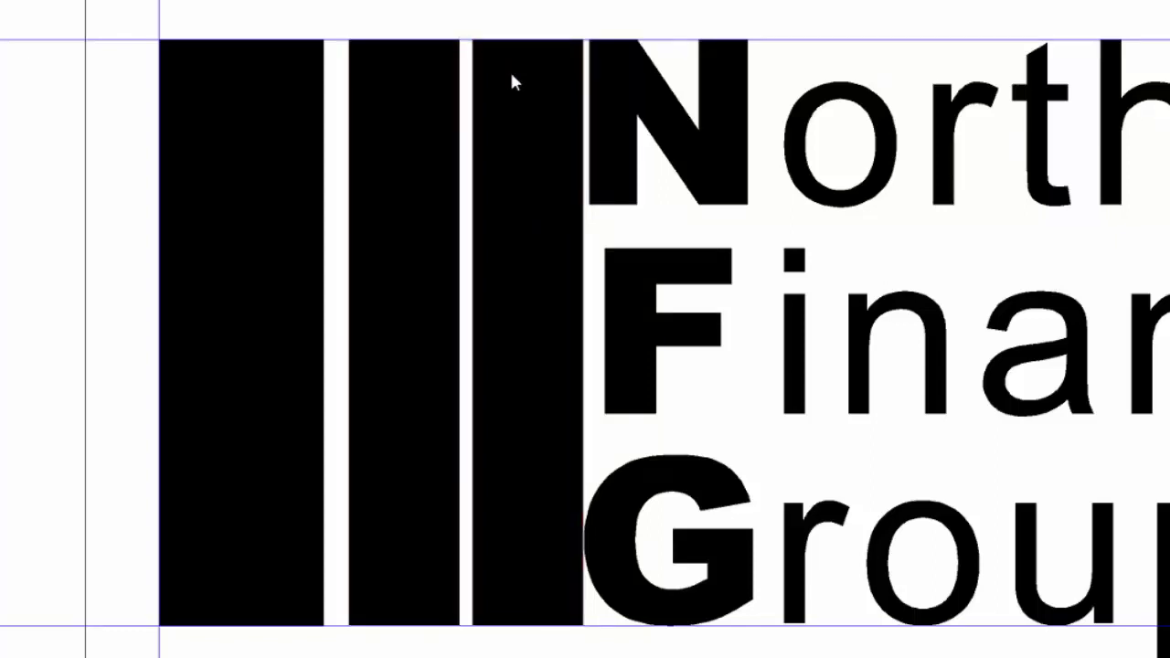
left_click(517, 97)
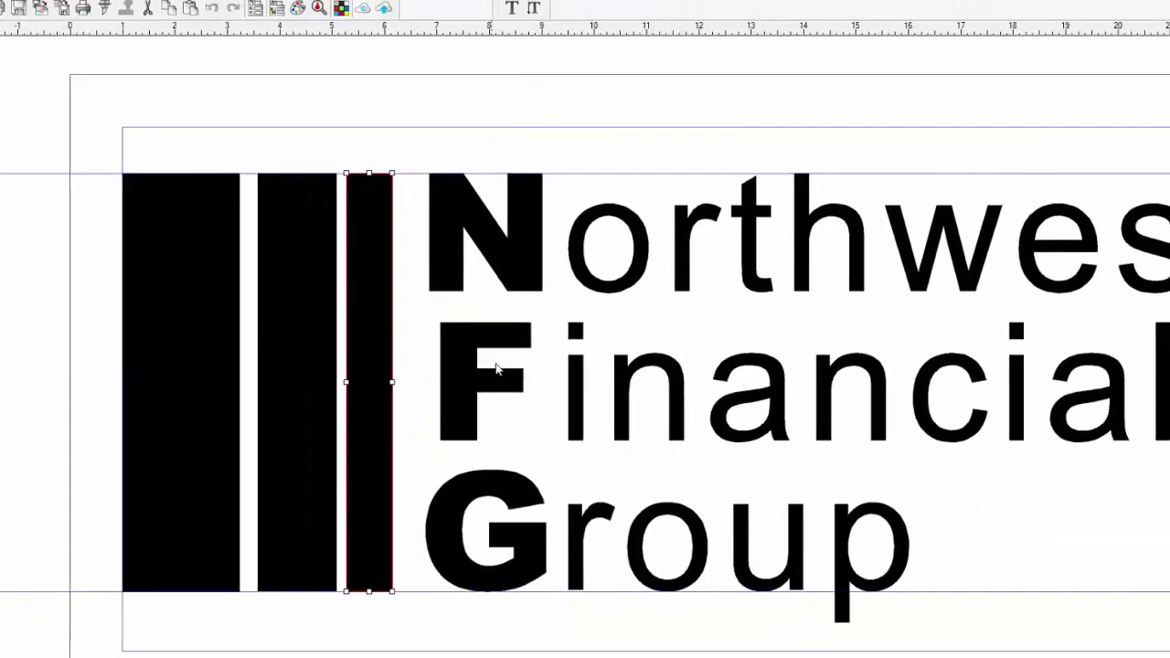
Step: Select all three bars with Ctrl+A and nudge them right toward the lettering
key("ctrl+a")
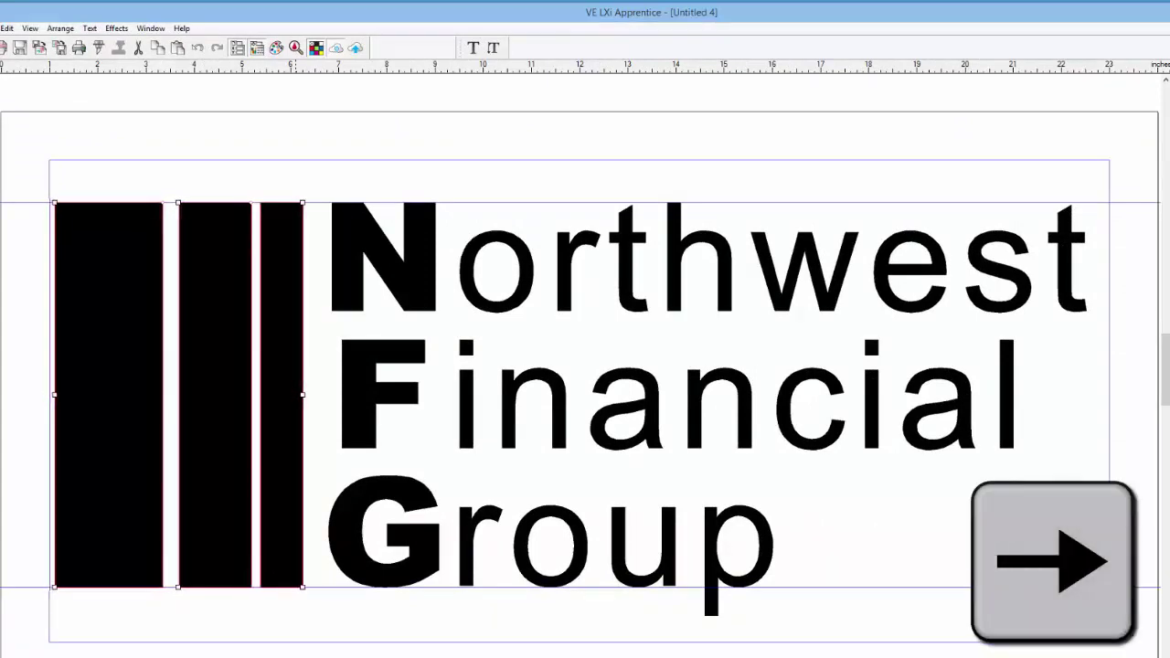
key("Right")
key("Right")
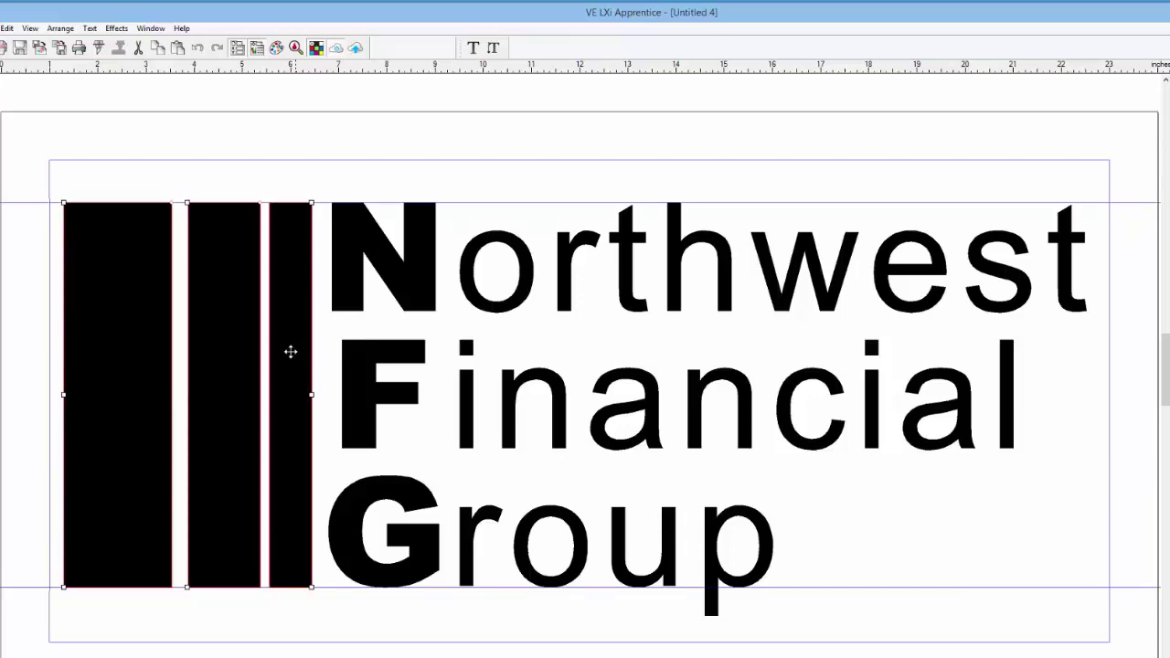
Step: Apply even spacing with a 0.291 in gap to the three selected bars
left_click(61, 28)
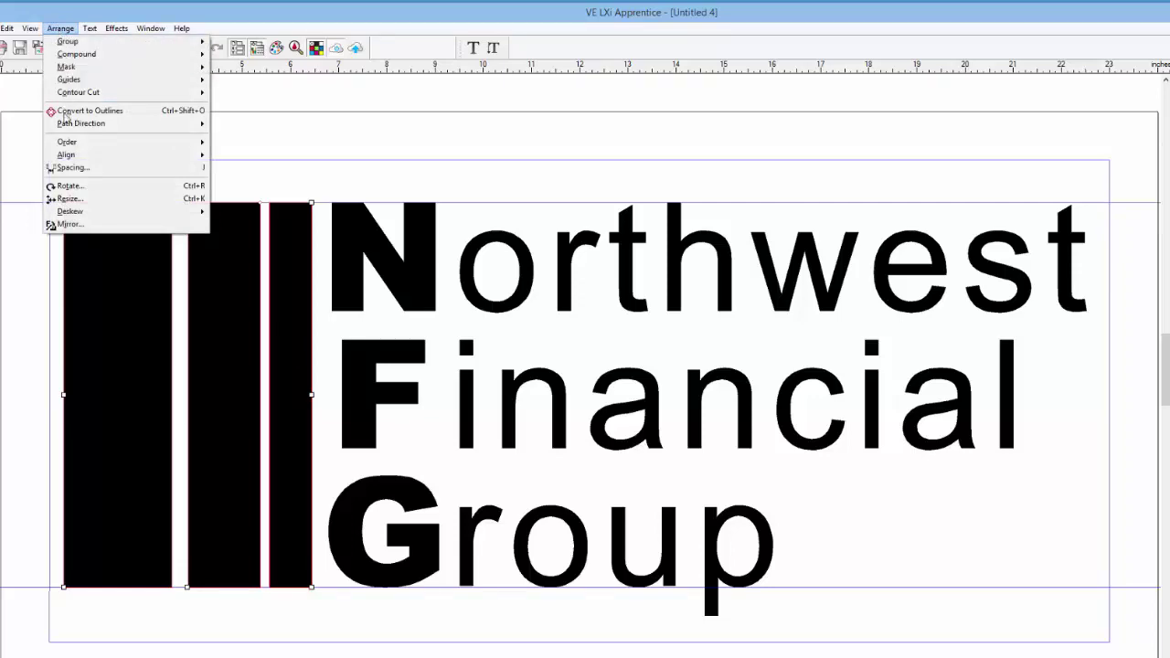
left_click(80, 171)
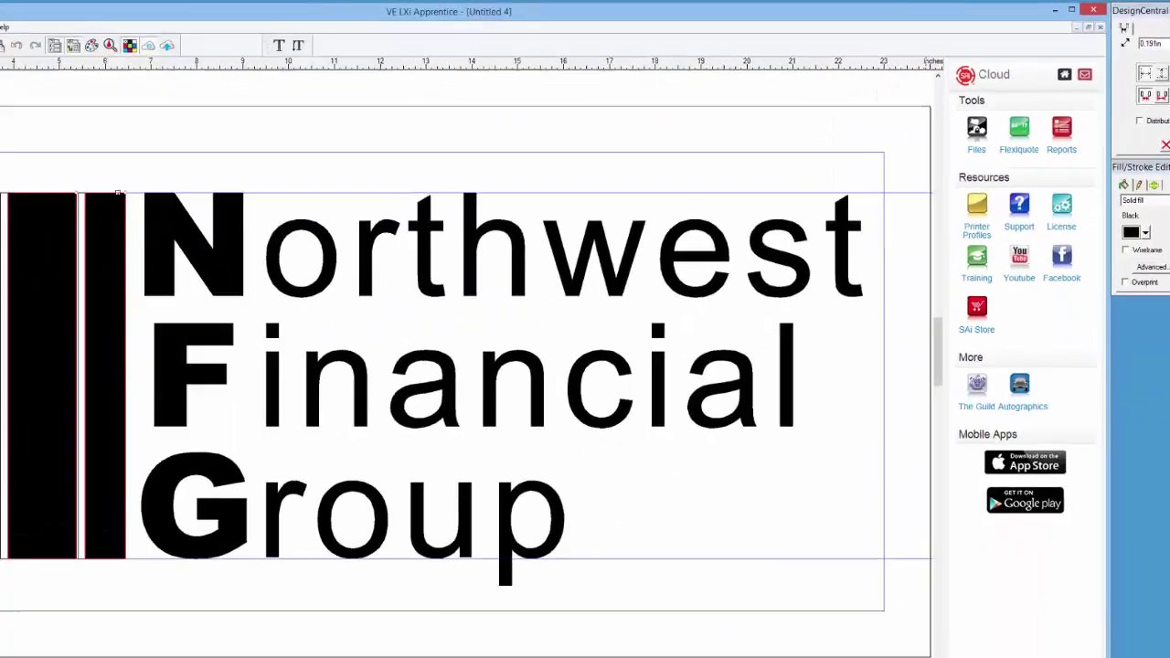
key("Return")
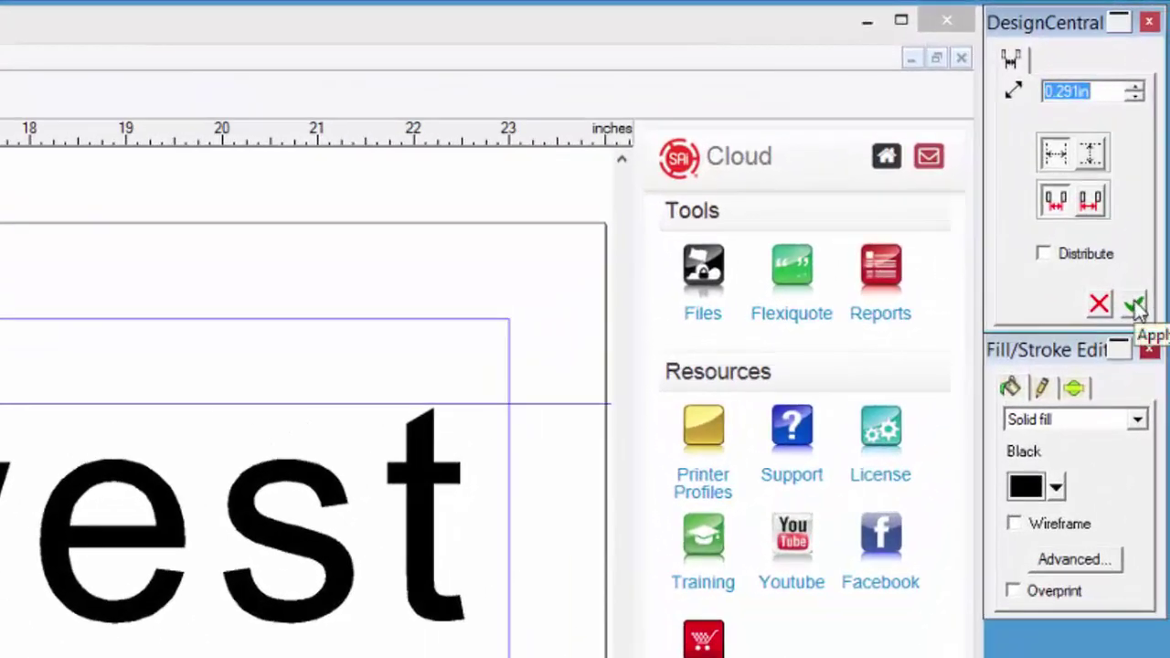
left_click(1134, 305)
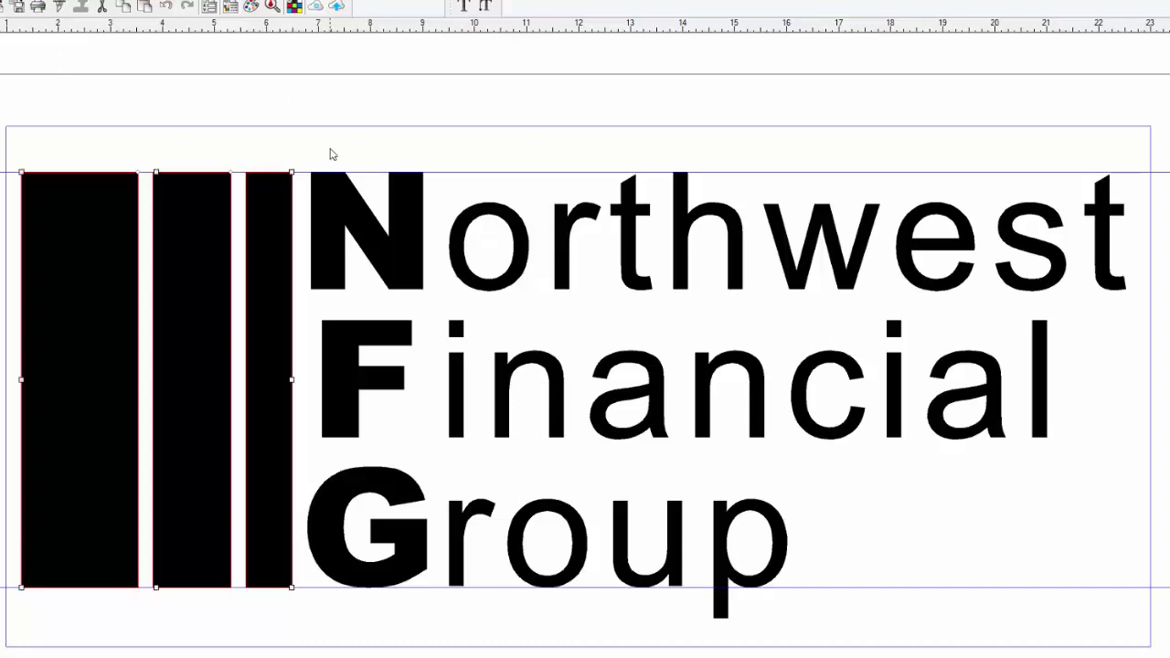
Step: Set Character Slant to 10 for the marquee-selected 'Northwest Financial Group' text
left_click_drag(330, 147, 857, 555)
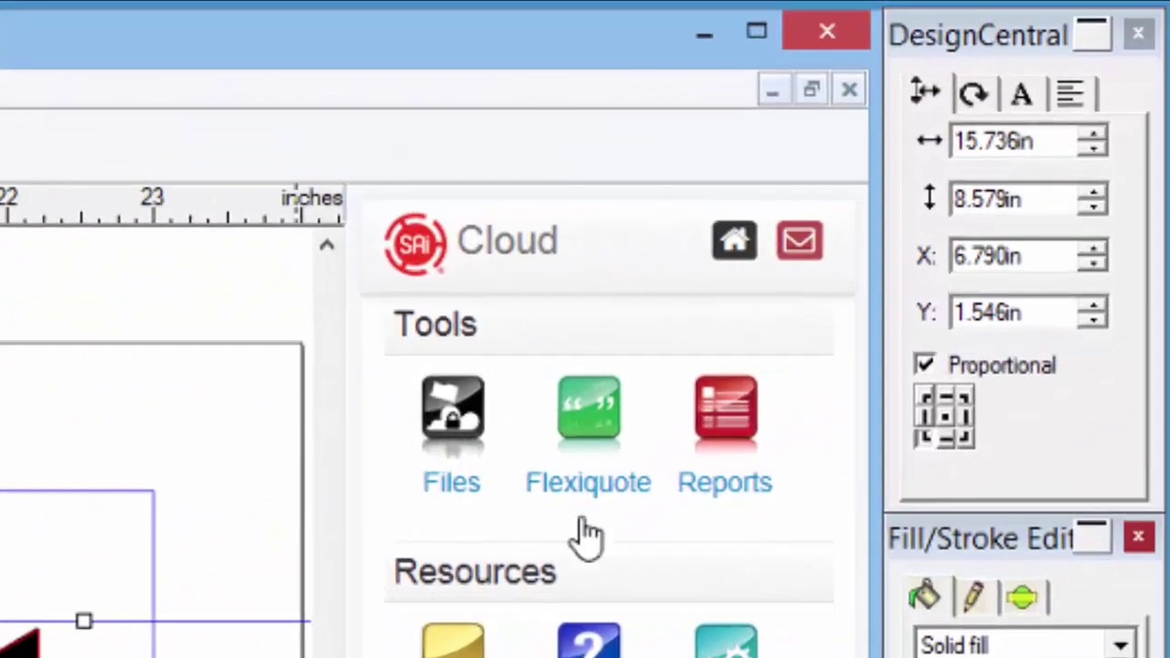
left_click(1021, 93)
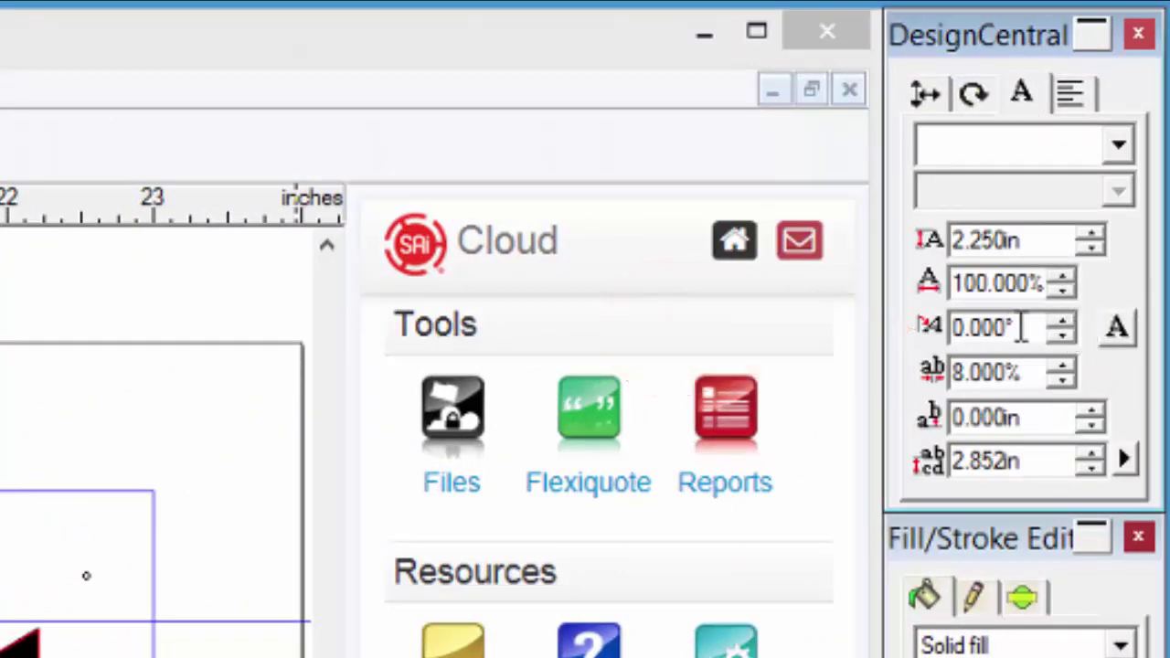
left_click_drag(1027, 326, 882, 320)
key("BackSpace")
type("10")
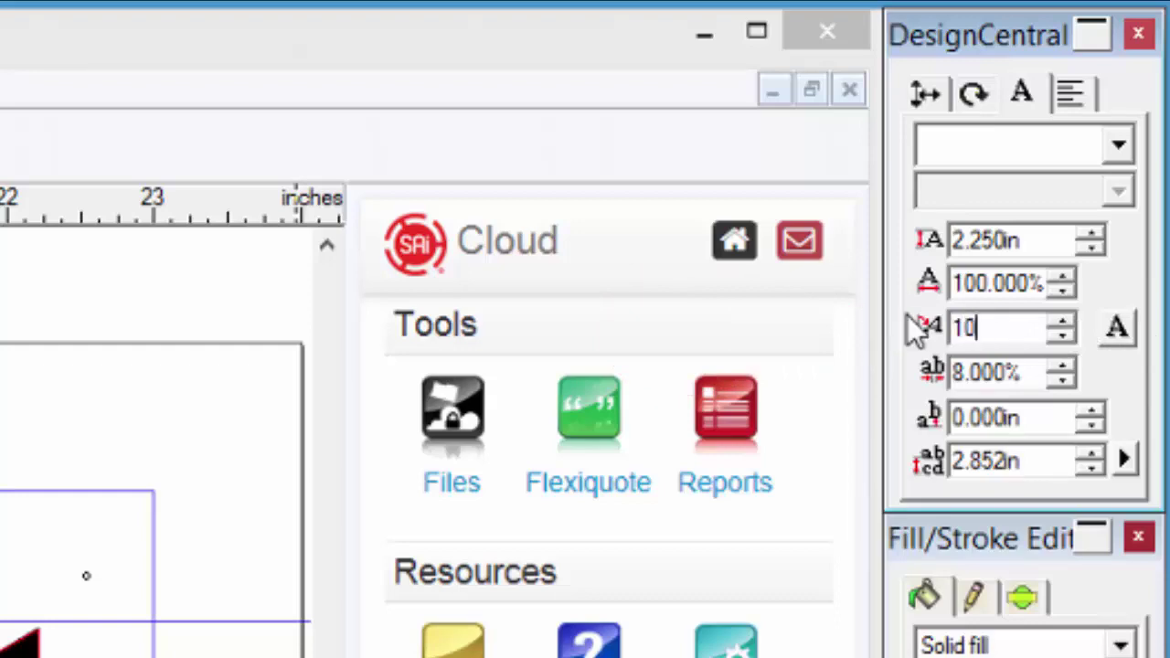
key("Return")
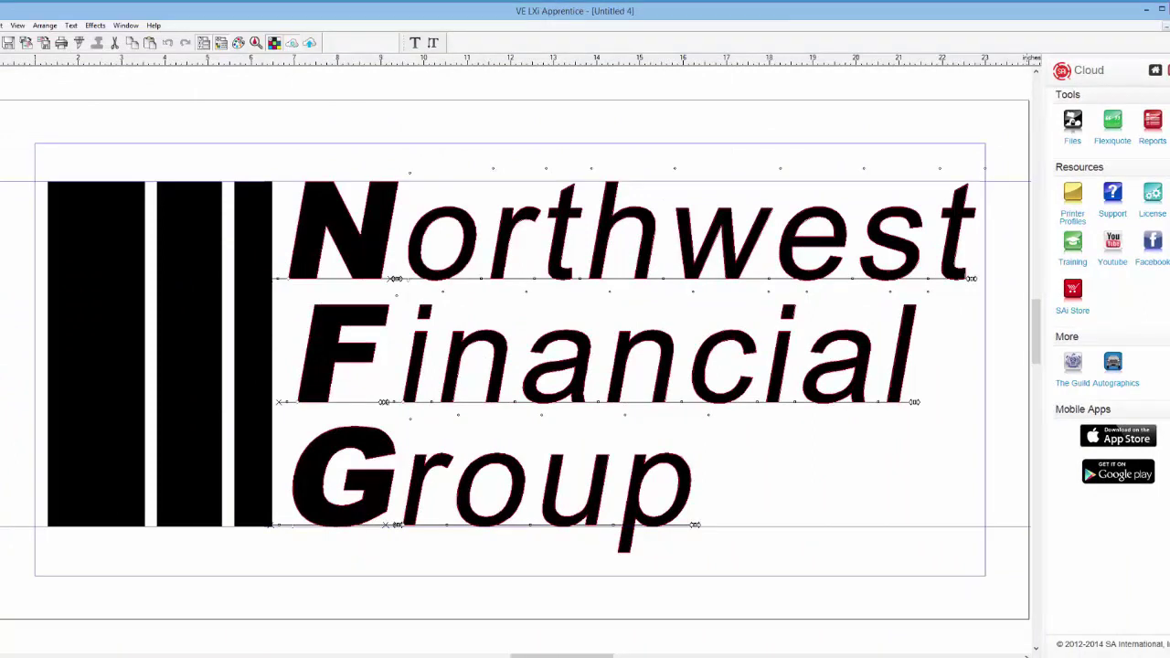
Step: Try the square, inverted and clipped rectangle corner styles, then settle on rounded corners
key("Escape")
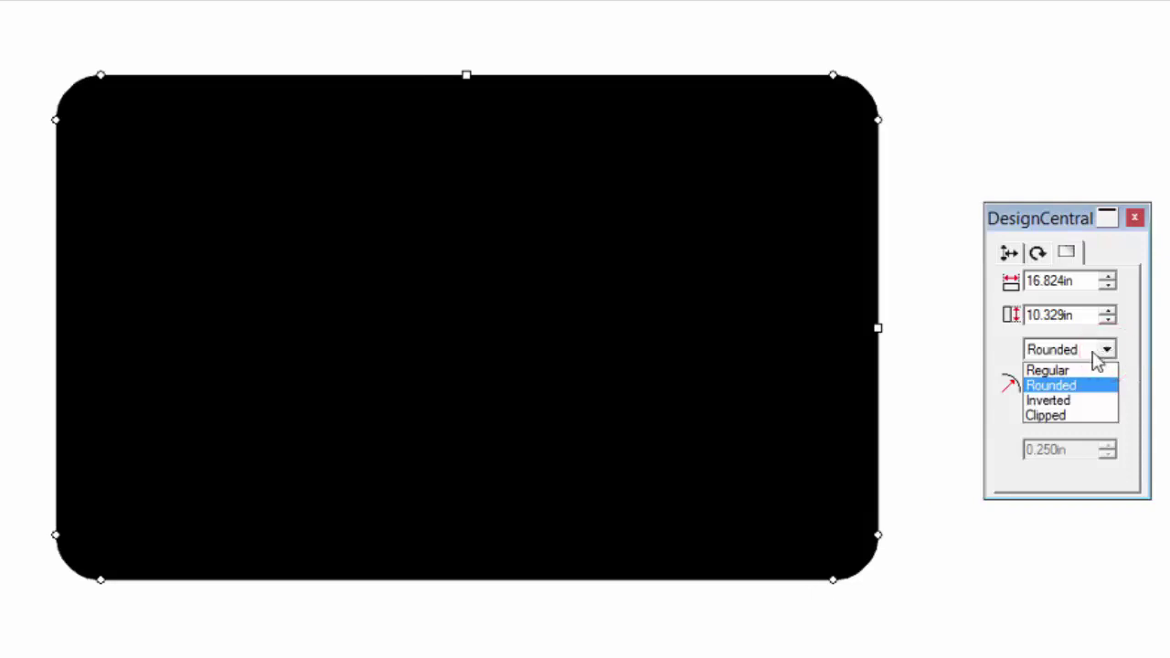
left_click(1073, 370)
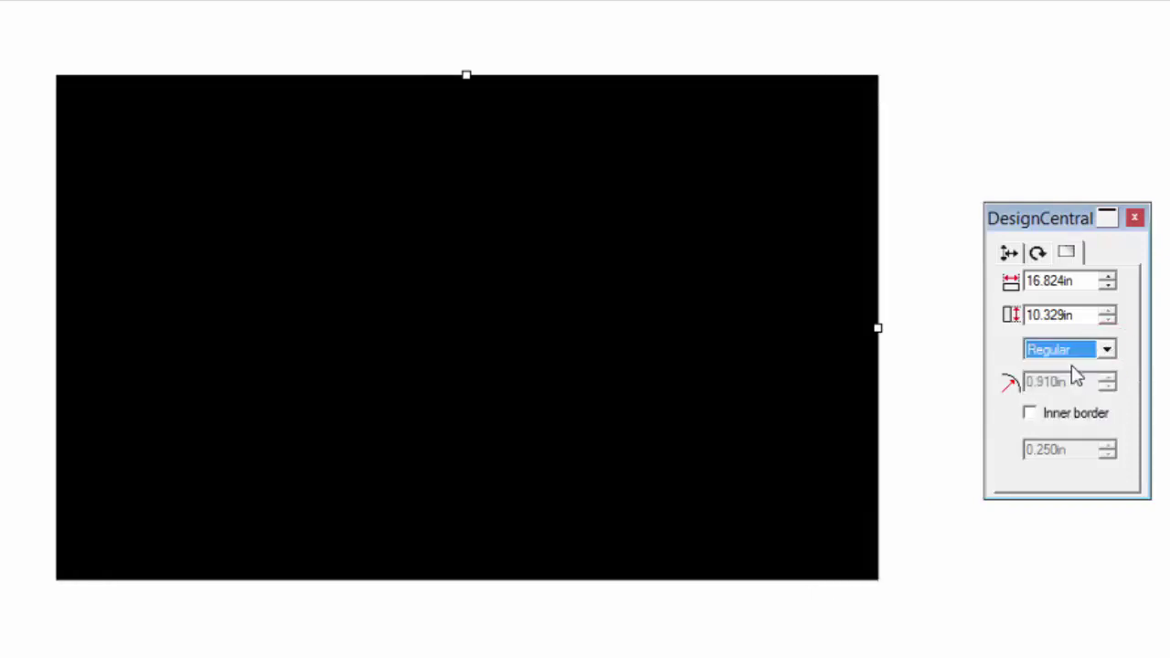
left_click(1107, 349)
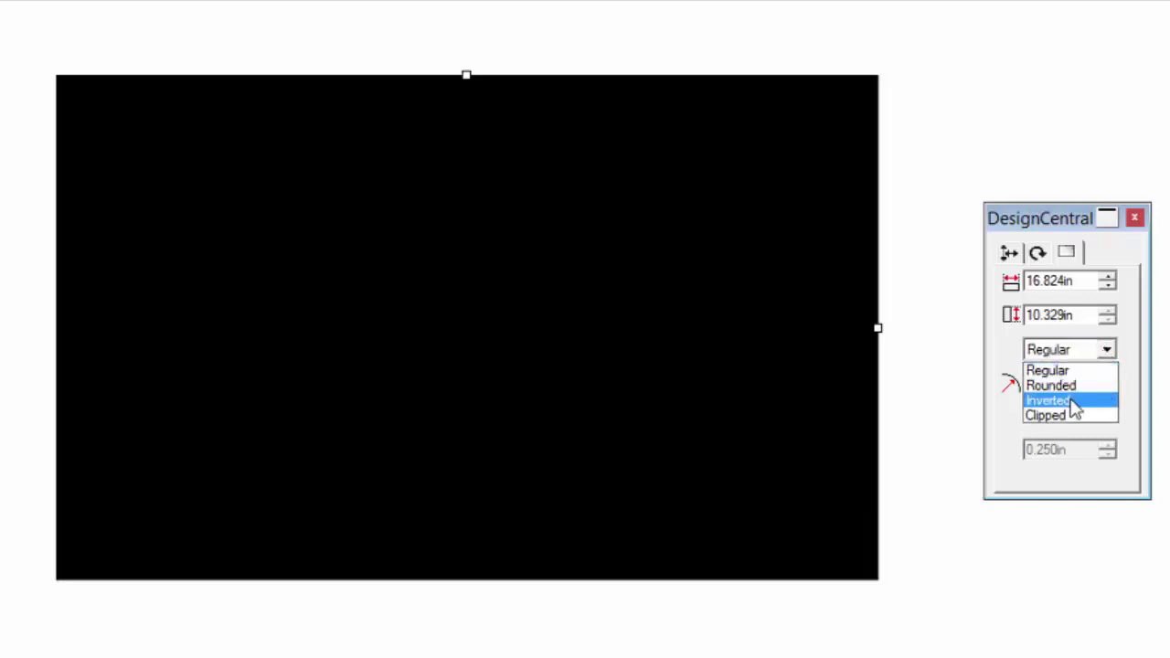
left_click(1074, 402)
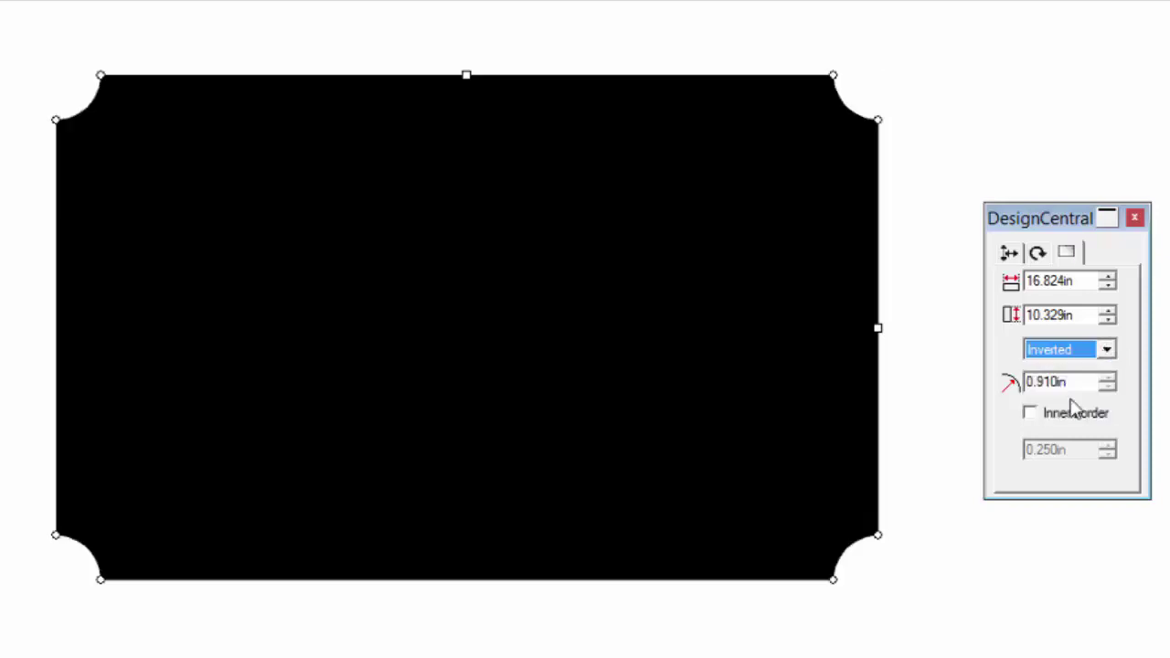
left_click(1104, 353)
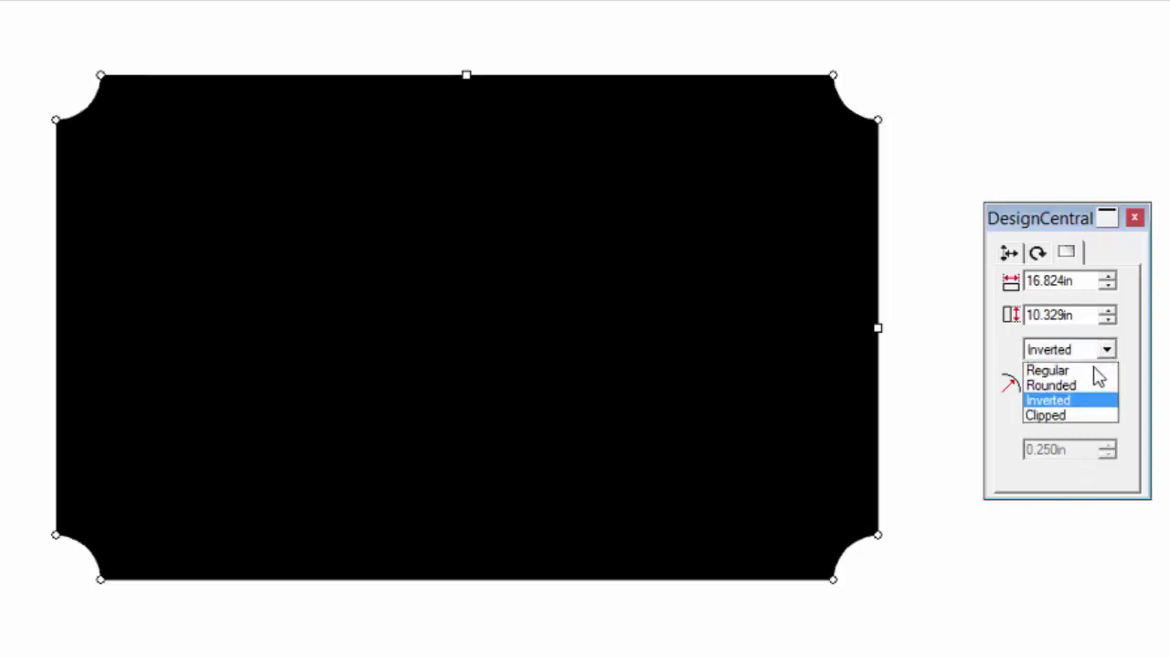
left_click(1075, 416)
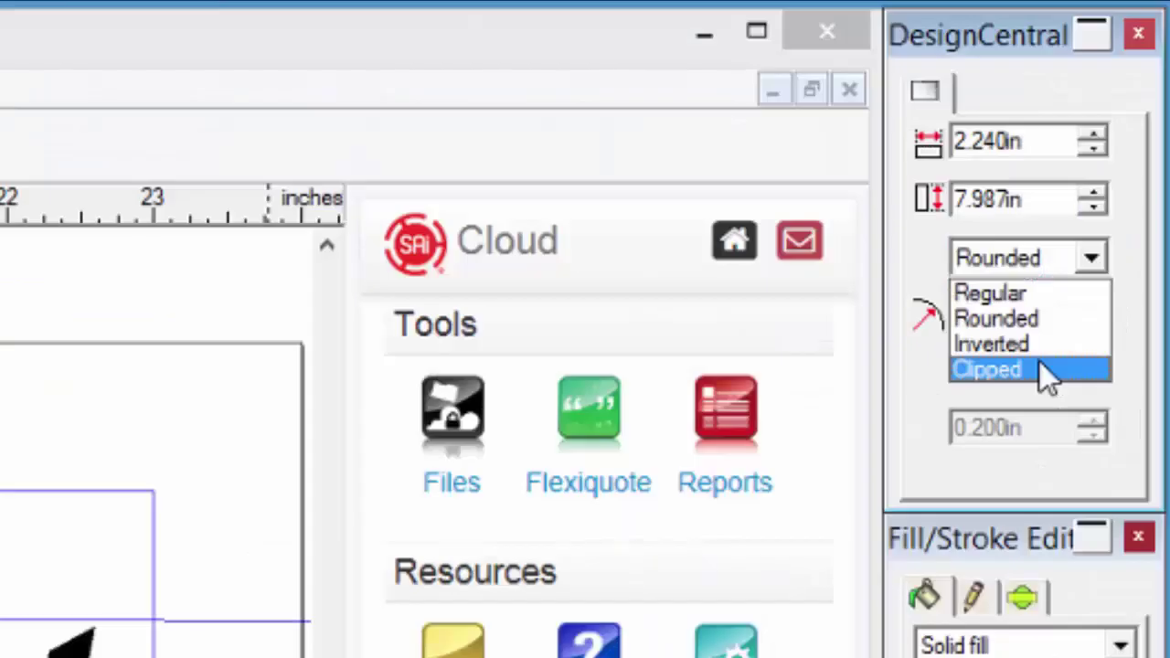
left_click(1042, 318)
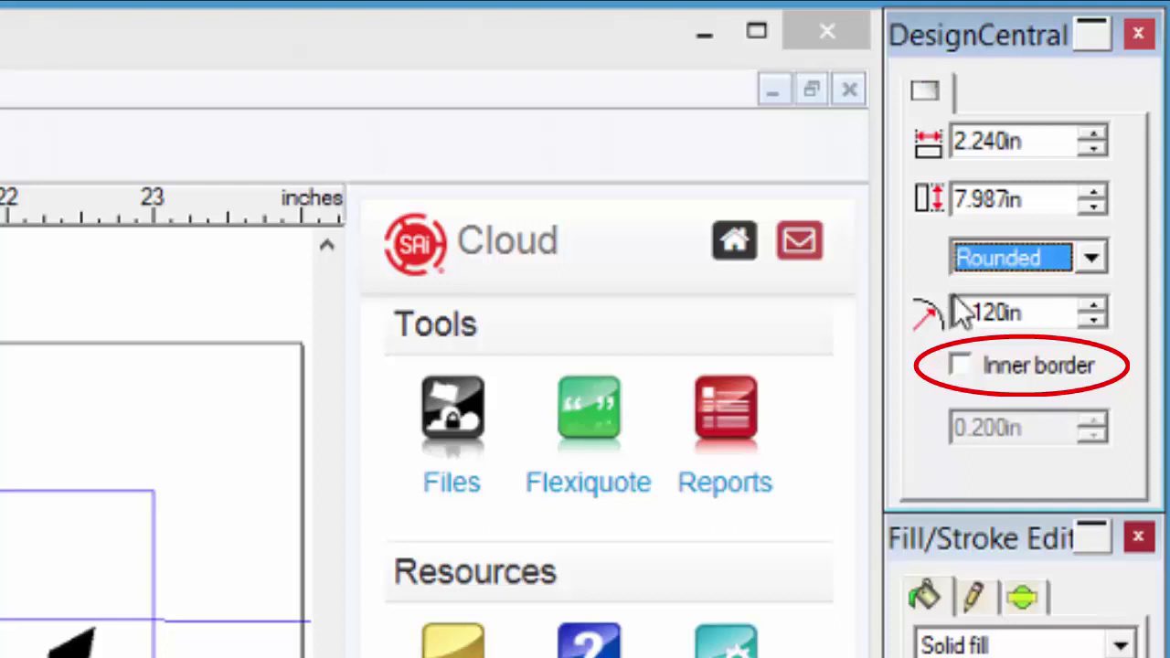
Step: Turn on a 0.25in inner border for rectangles
left_click(959, 364)
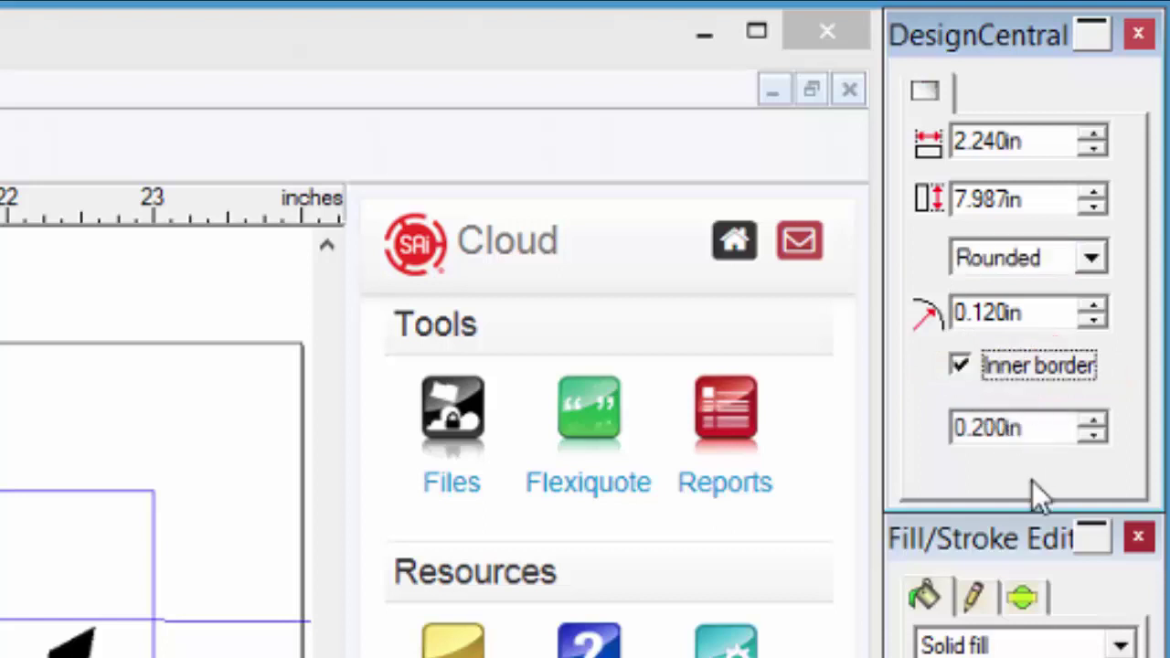
key("Tab")
type(".")
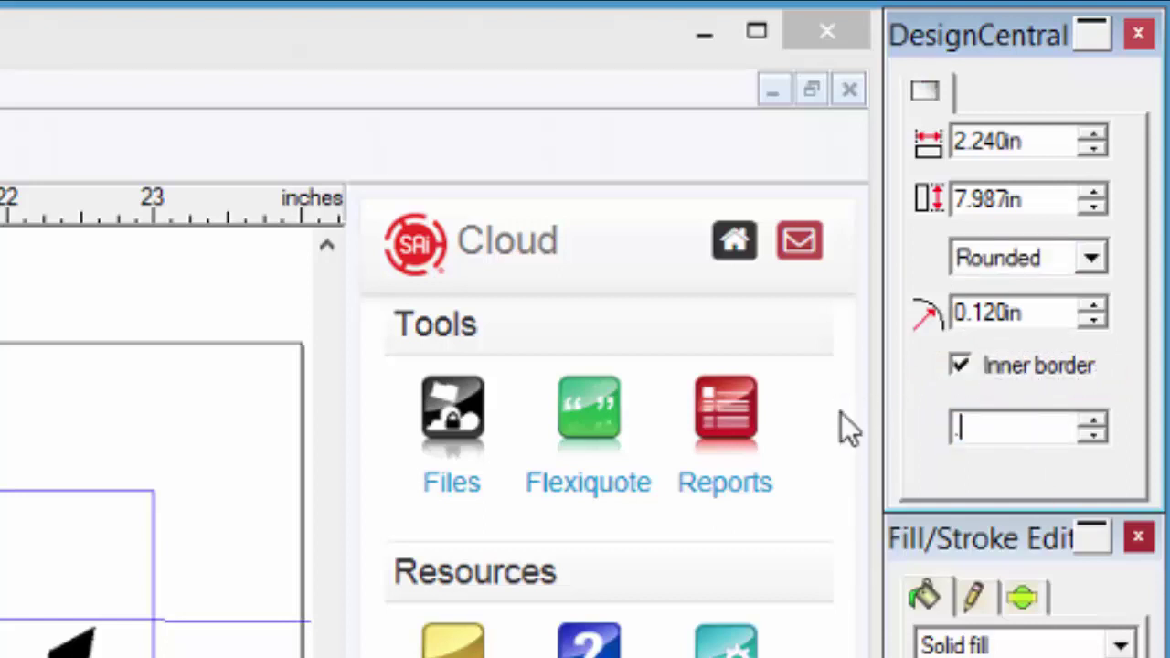
type("25")
key("Return")
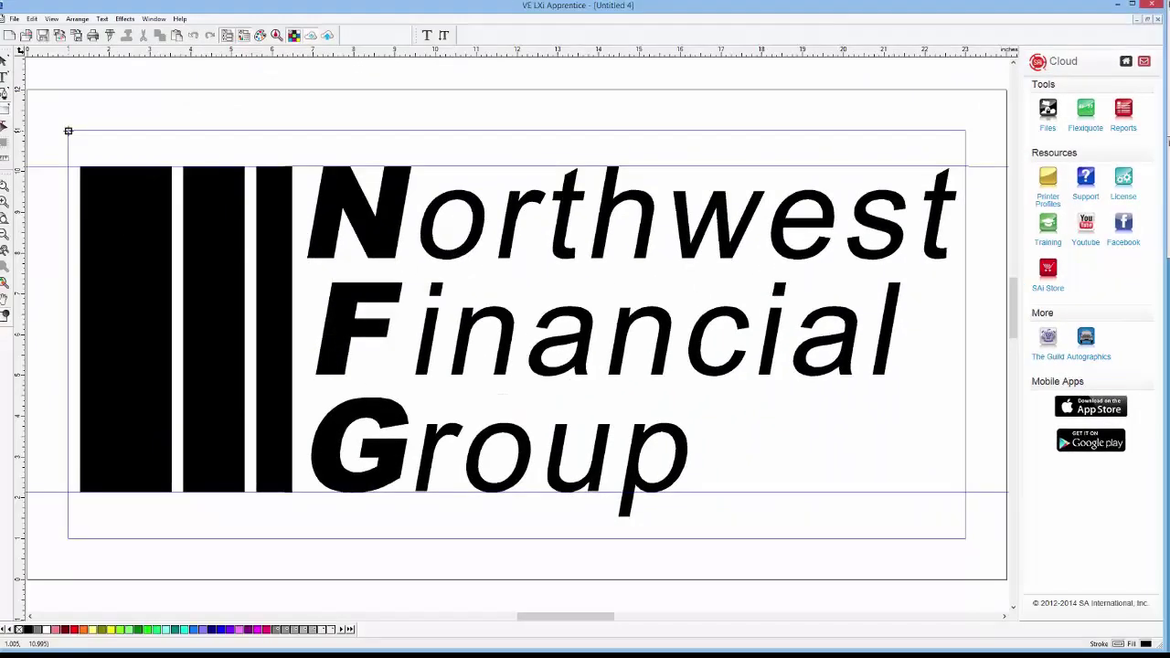
Step: Draw a rounded border rectangle enclosing the whole logo, then select the new frame
left_click_drag(68, 131, 402, 350)
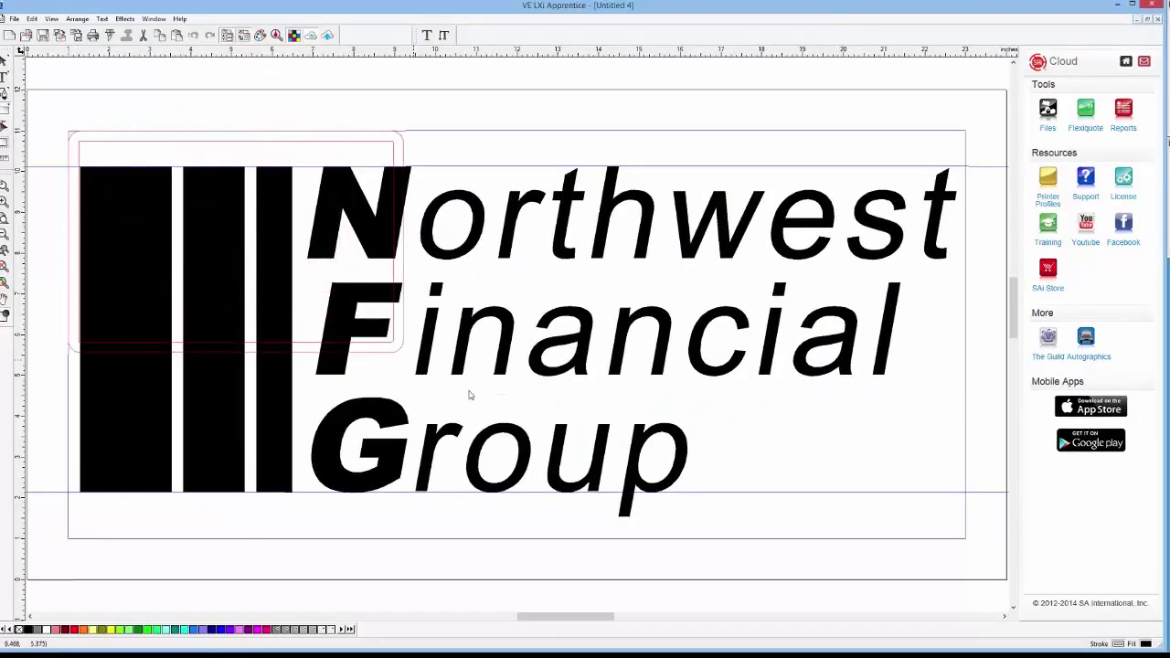
left_click_drag(469, 395, 966, 538)
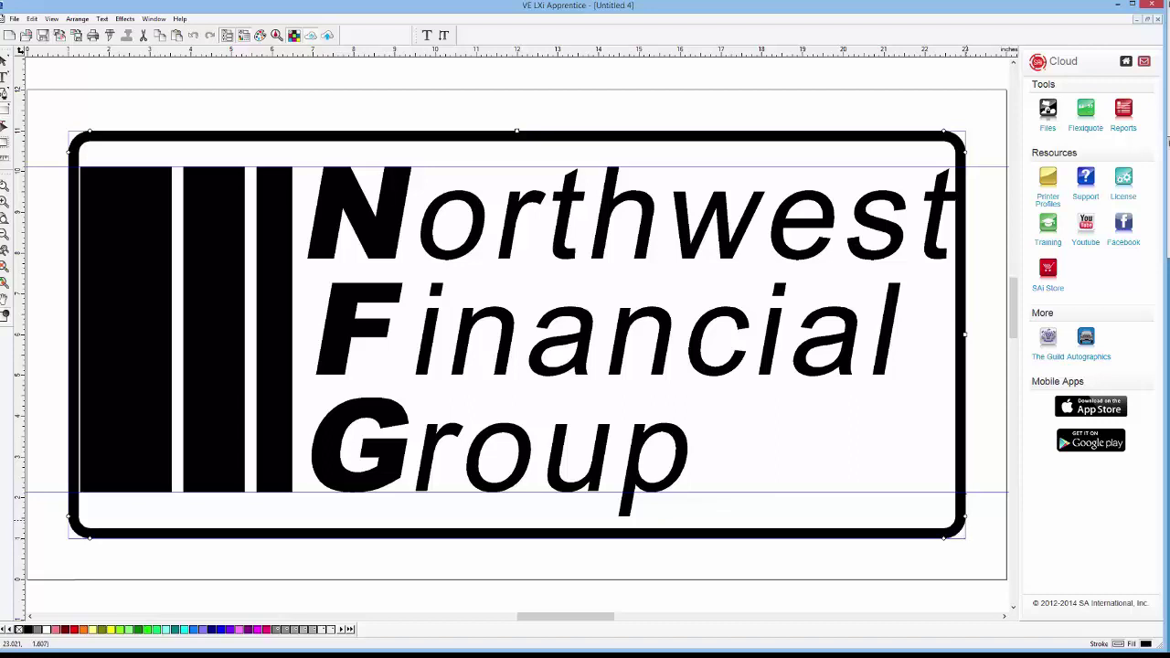
left_click(627, 399)
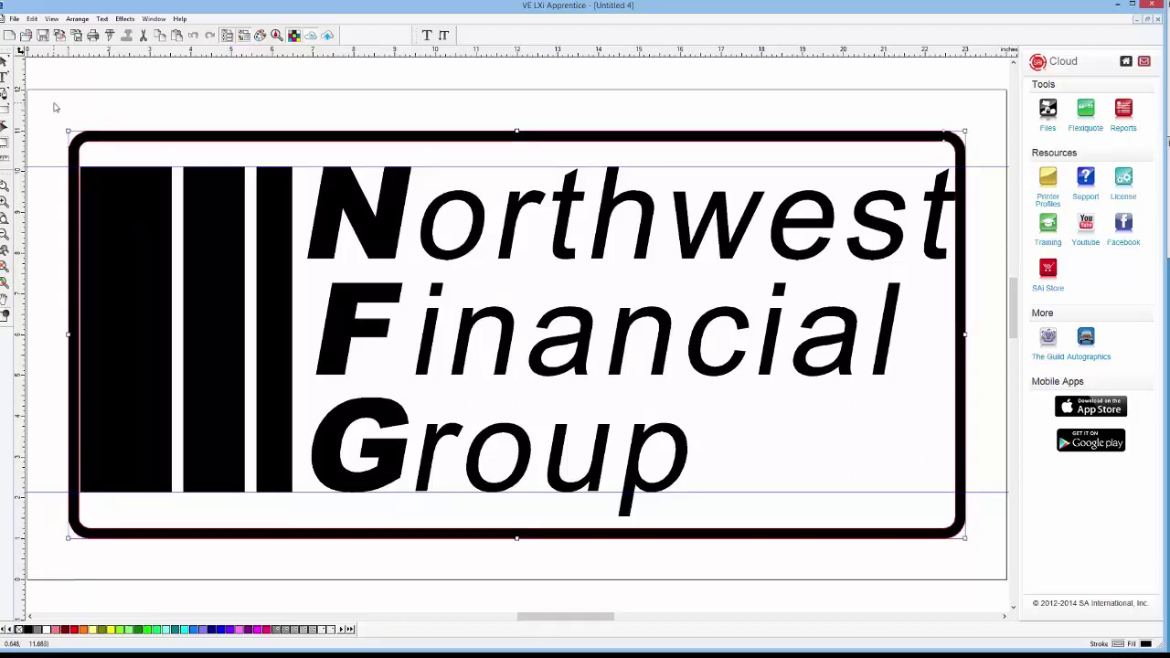
key("ctrl")
Step: Select the bars and text and resize them proportionally to 21in wide, anchored at the centre
left_click_drag(53, 102, 964, 524)
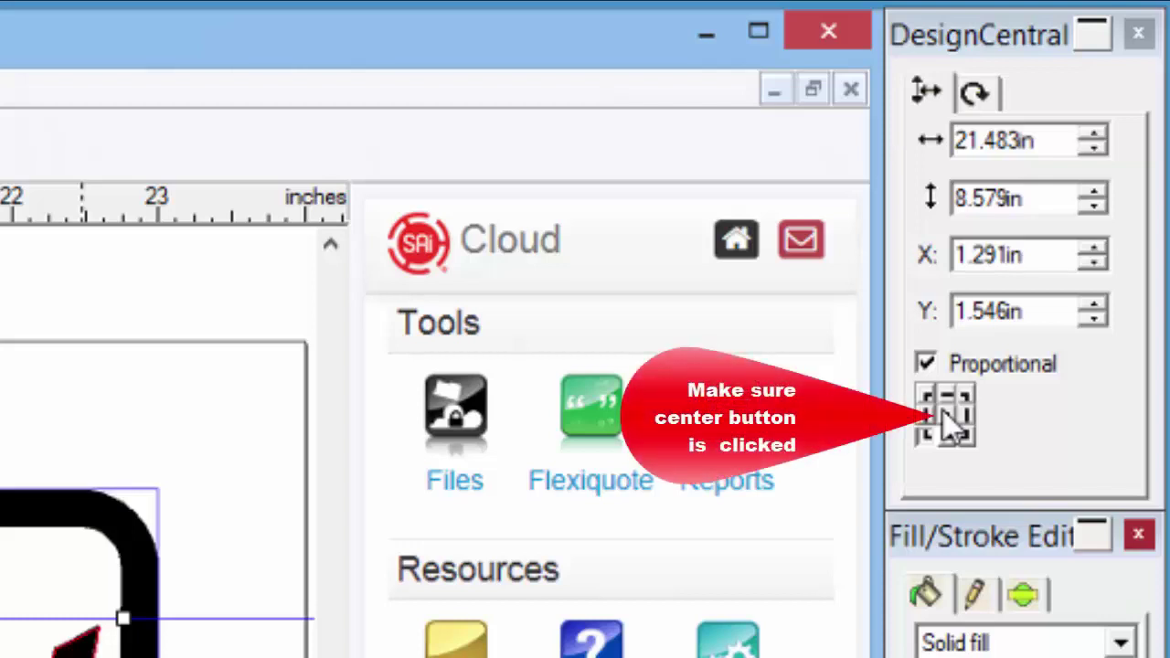
left_click(944, 411)
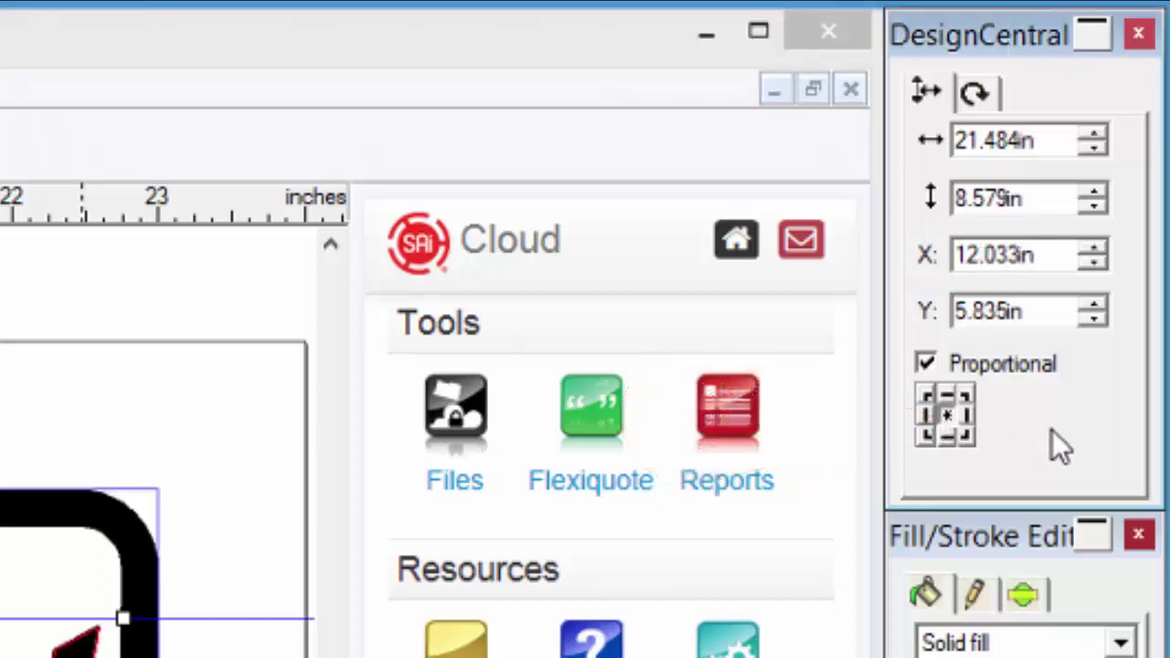
left_click(1039, 141)
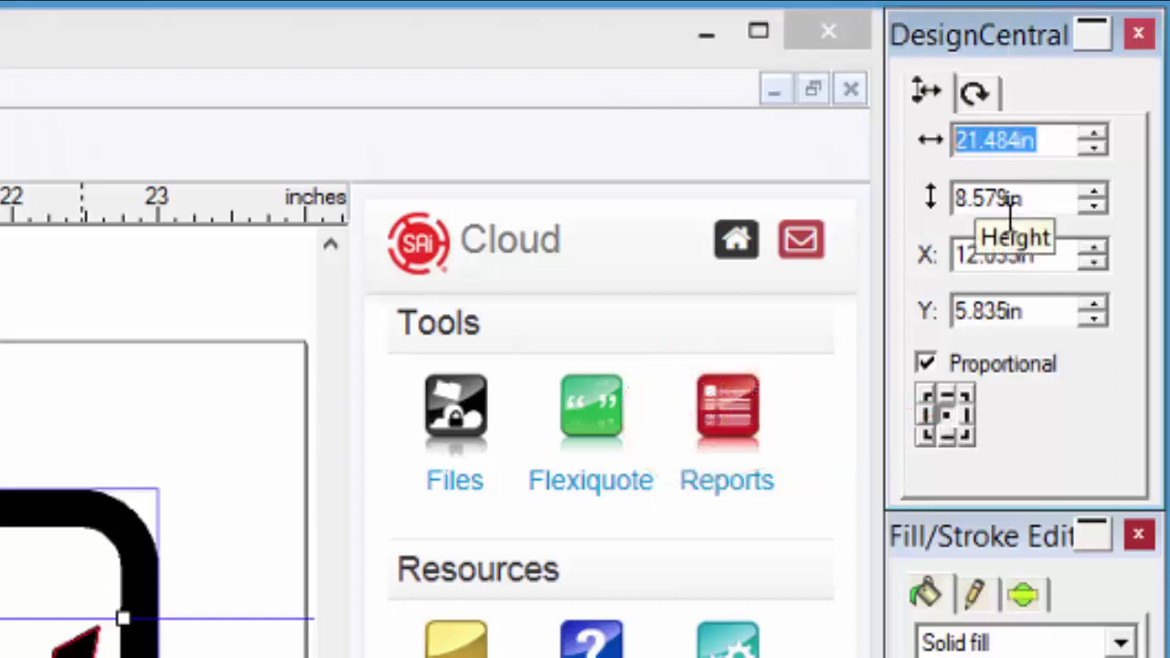
type("21")
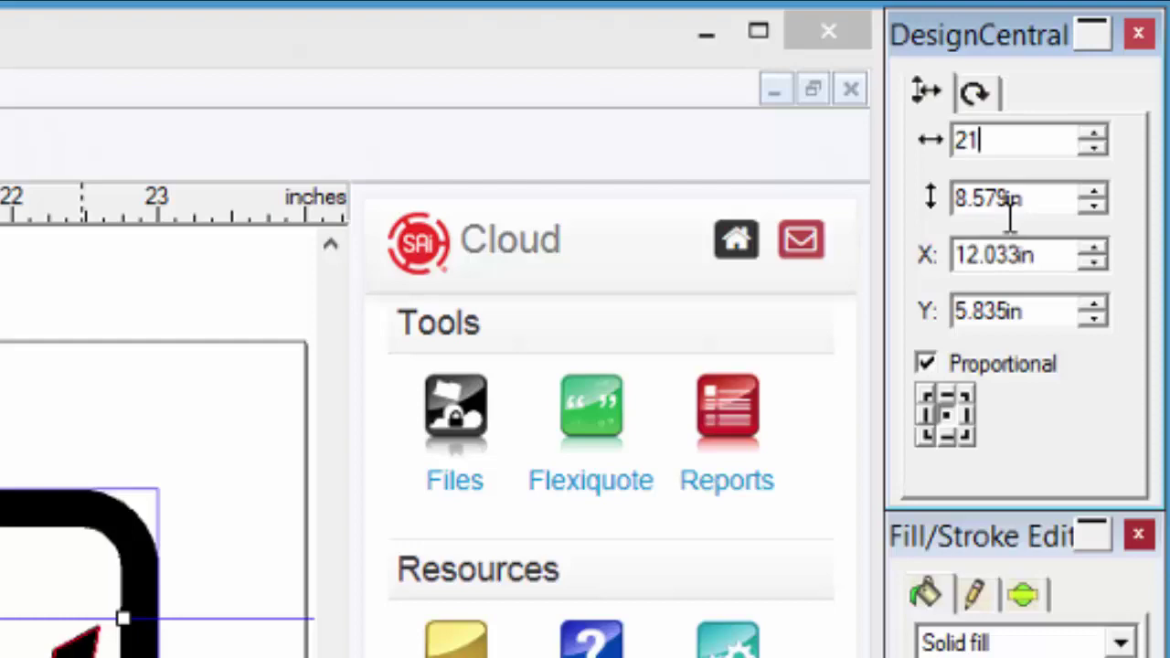
key("Return")
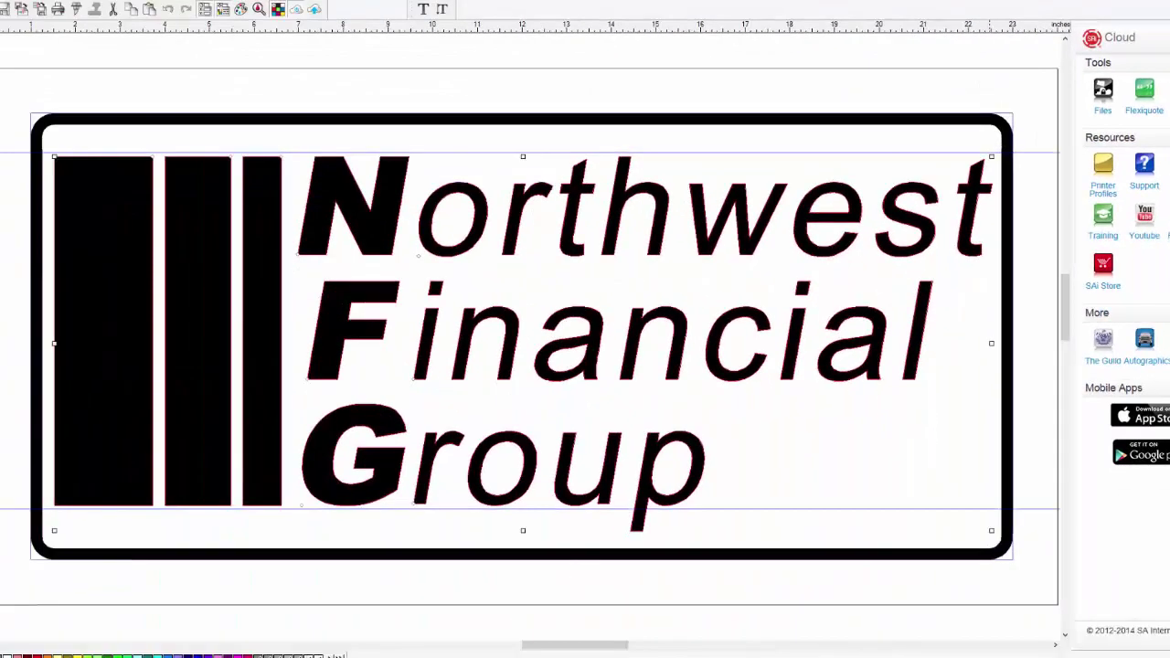